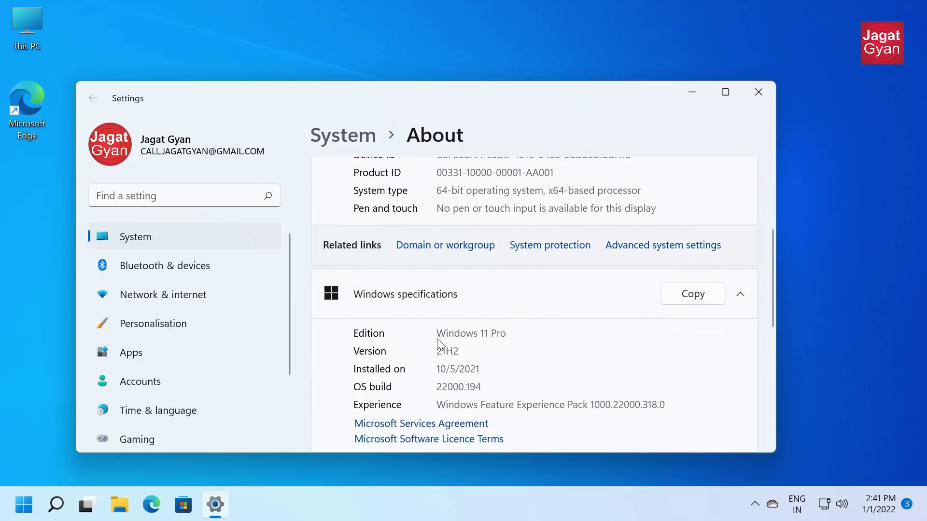
Highlight the edition in the Windows specifications and close Settings
{"action": "left_click_drag", "start_coordinate": [437, 333], "coordinate": [507, 333]}
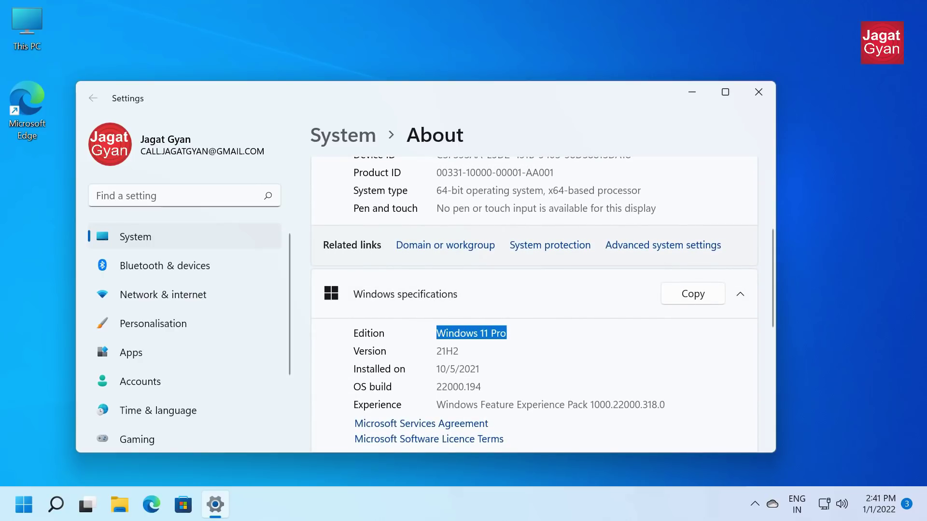
{"action": "left_click", "coordinate": [758, 89]}
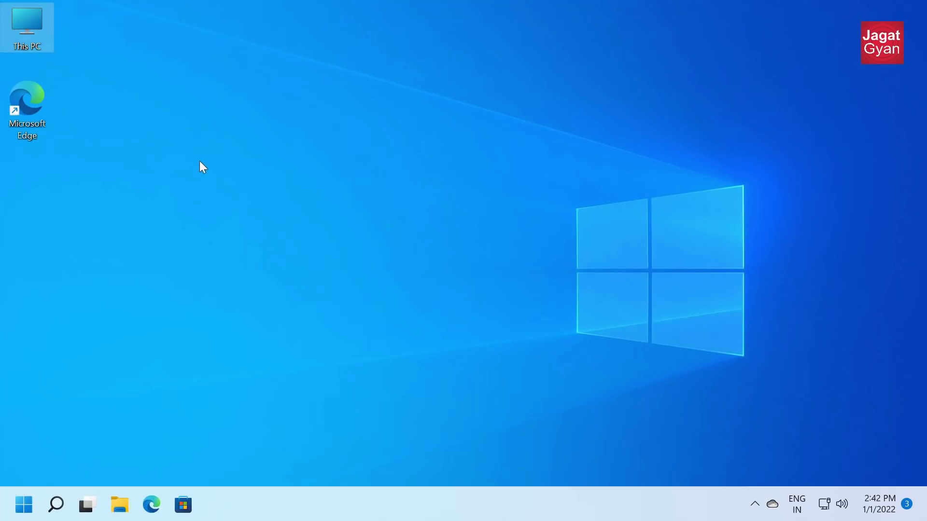
Compare the classic and new desktop context menus, refreshing the desktop from each
{"action": "right_click", "coordinate": [152, 163]}
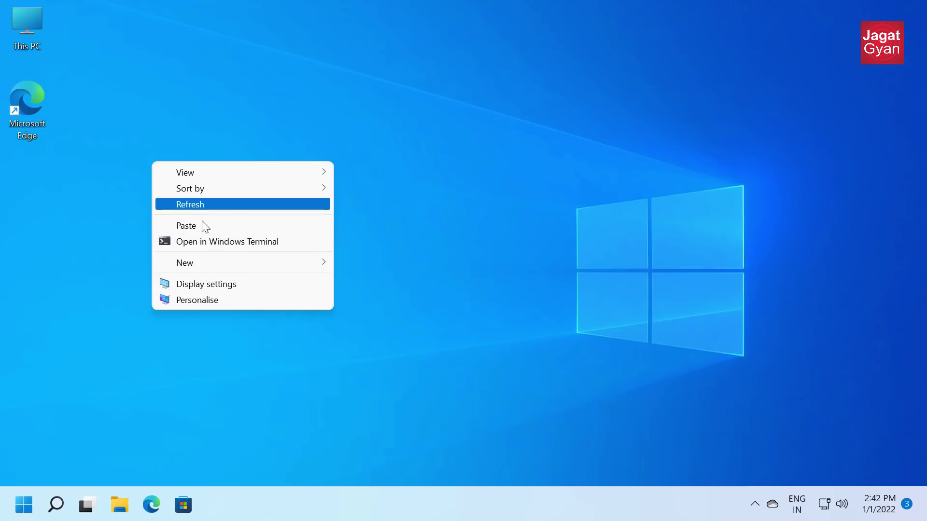
{"action": "left_click", "coordinate": [215, 214]}
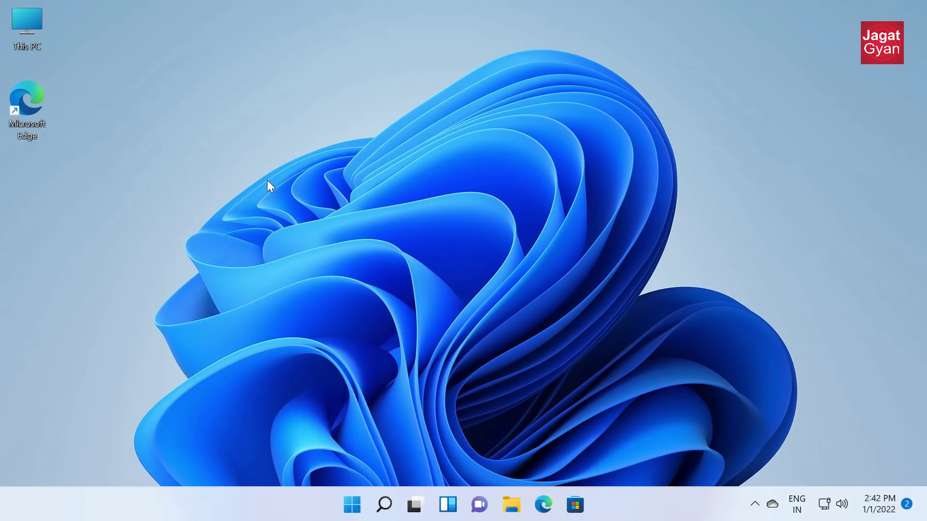
{"action": "right_click", "coordinate": [267, 180]}
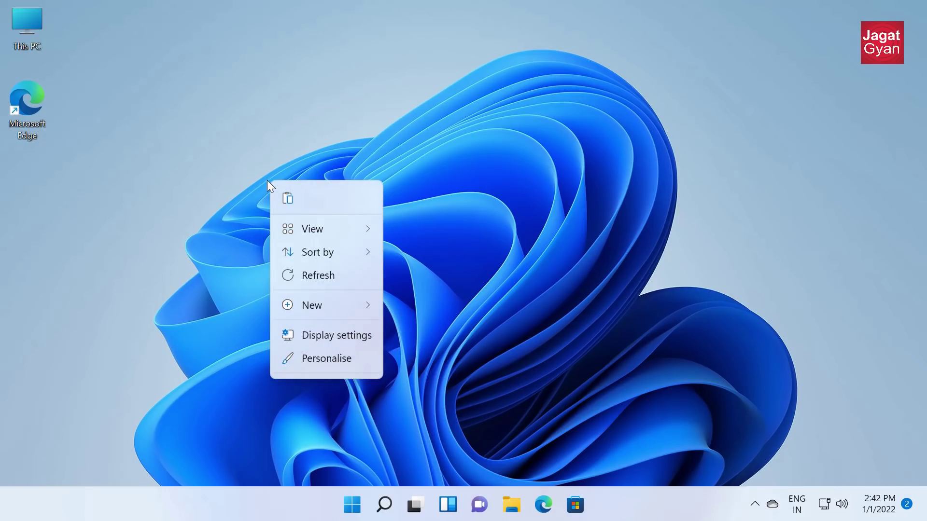
{"action": "left_click", "coordinate": [338, 281]}
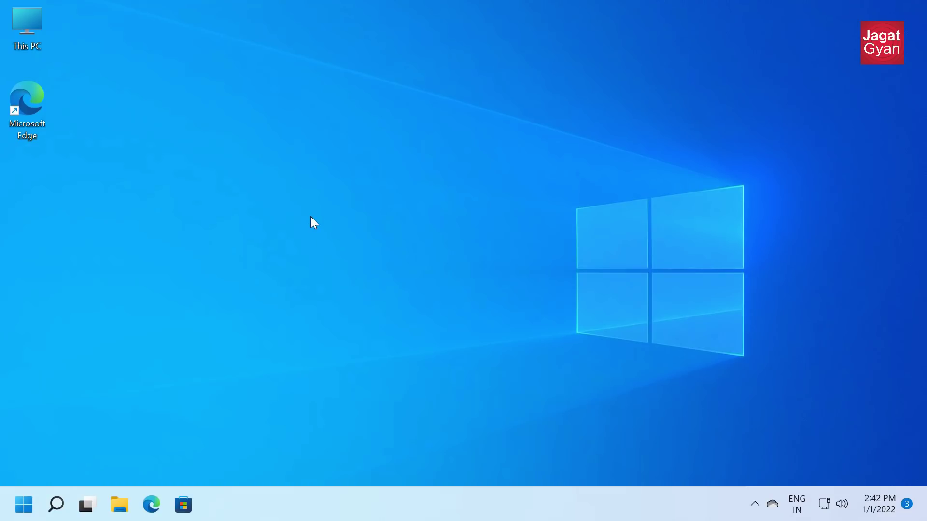
{"action": "right_click", "coordinate": [311, 217]}
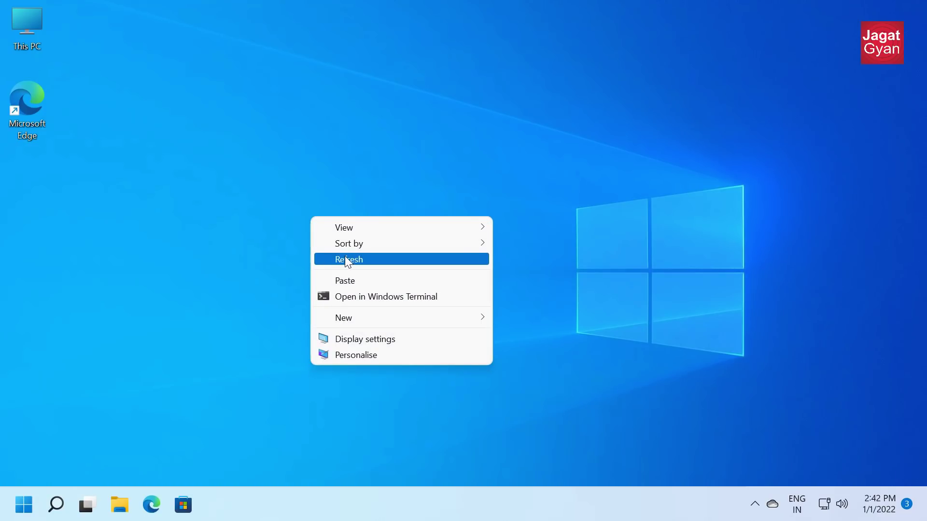
{"action": "left_click", "coordinate": [345, 258]}
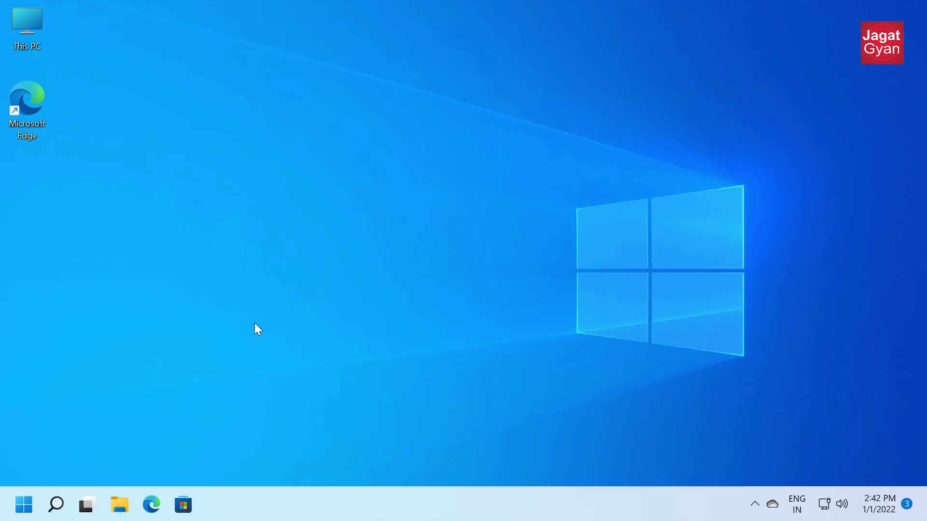
Open This PC in File Explorer to compare the classic ribbon layout with the new command bar, and close the windows
{"action": "left_click", "coordinate": [126, 503]}
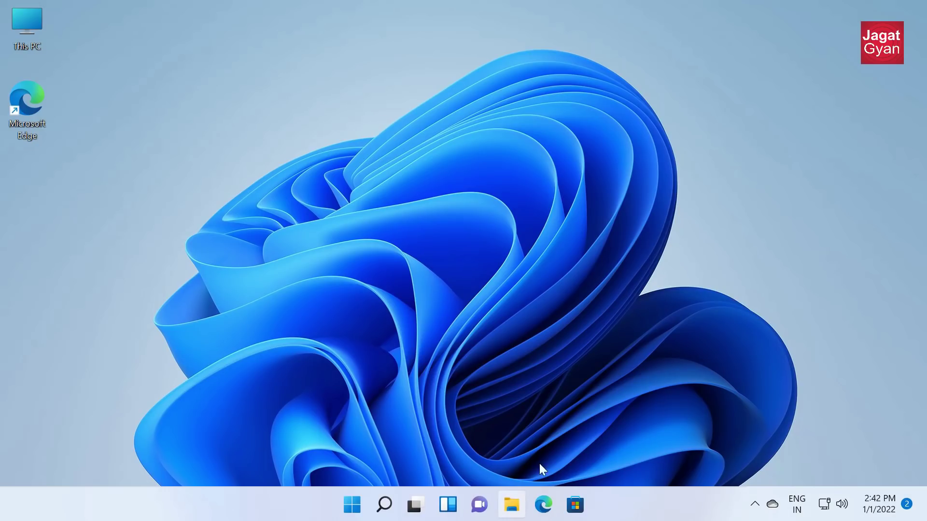
{"action": "key", "text": "super+e"}
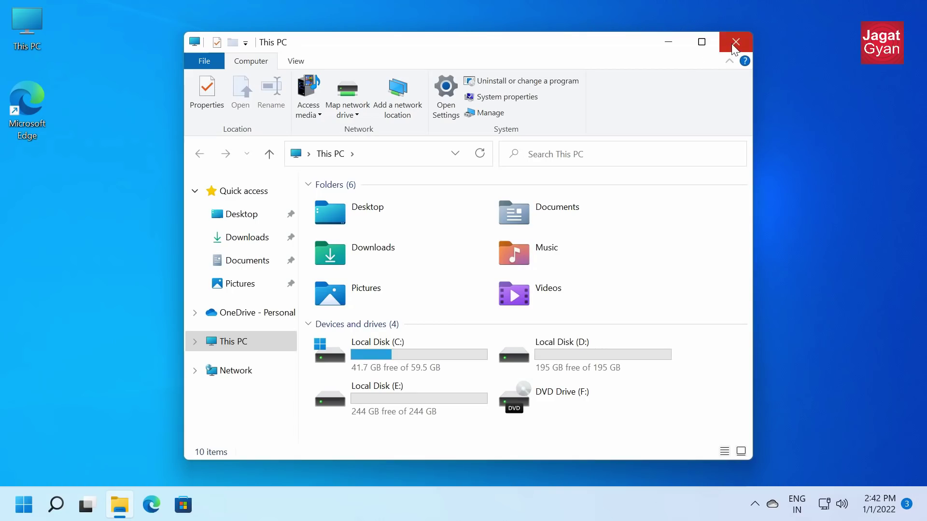
{"action": "left_click", "coordinate": [734, 44]}
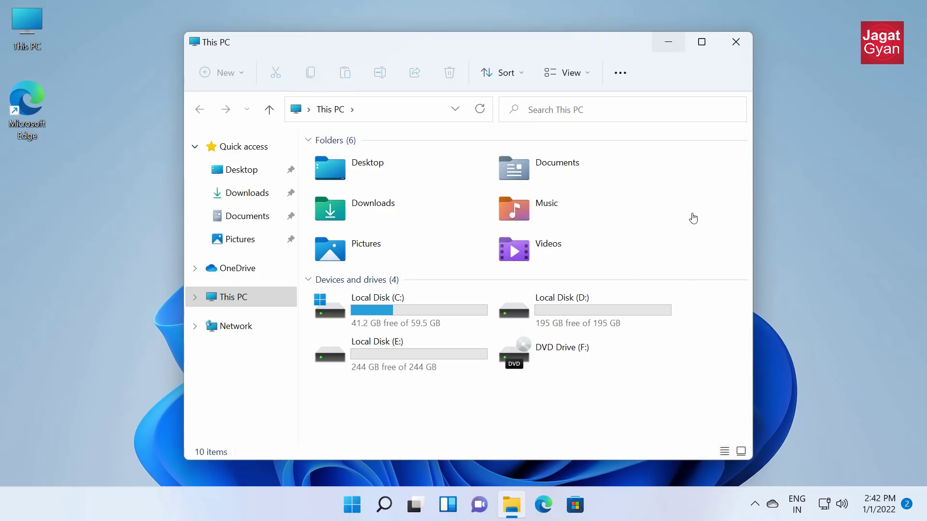
{"action": "left_click", "coordinate": [736, 42]}
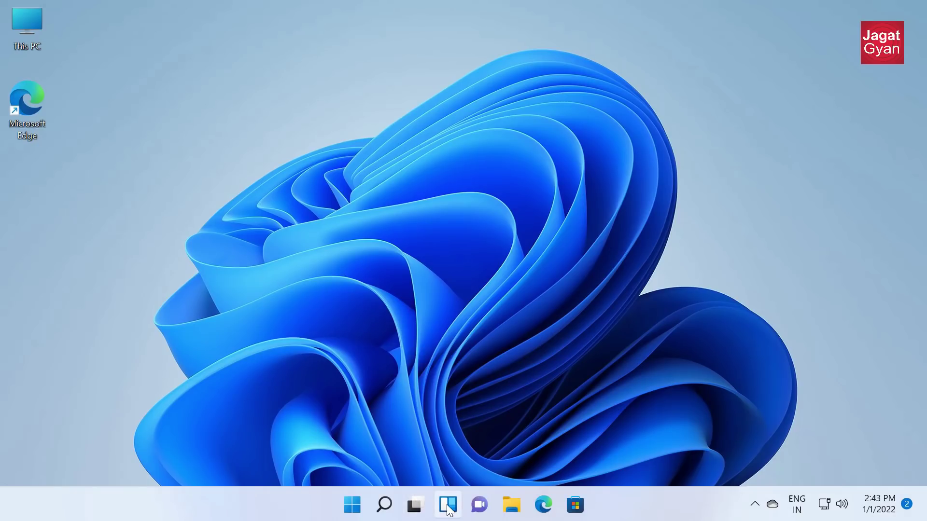
View the Widgets panel and the File Explorer window, closing each one again
{"action": "left_click", "coordinate": [447, 504]}
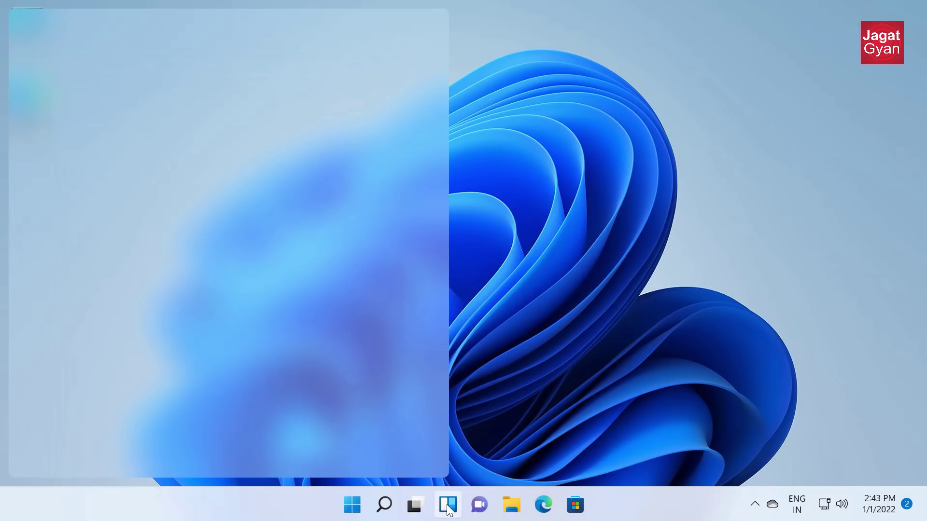
{"action": "left_click", "coordinate": [445, 505]}
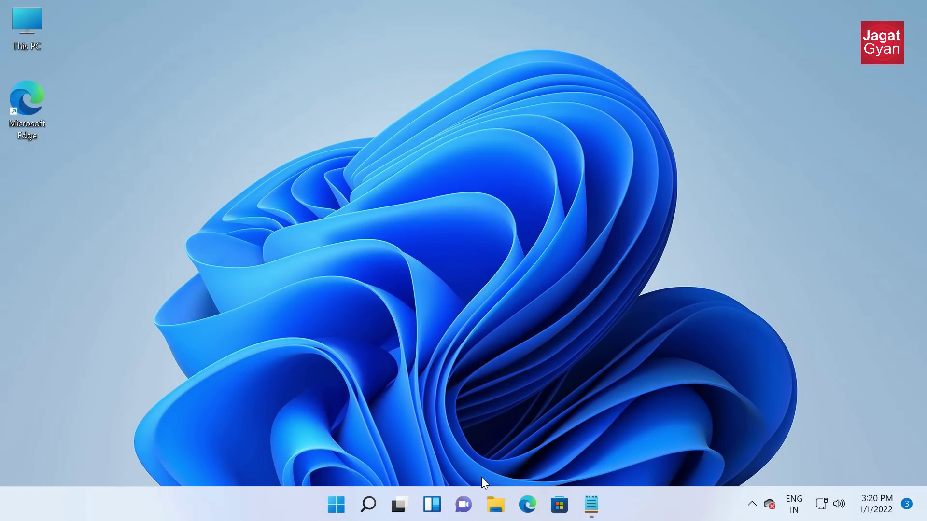
{"action": "left_click", "coordinate": [495, 504]}
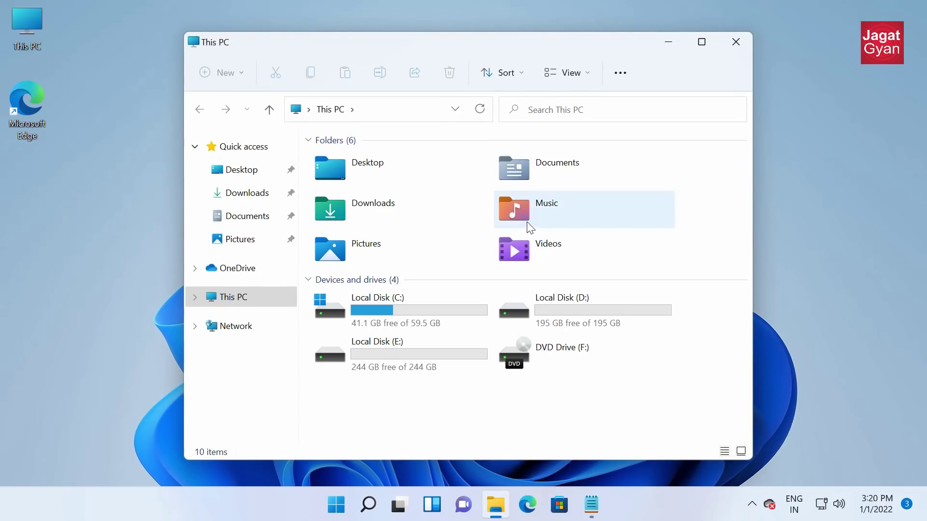
{"action": "left_click", "coordinate": [735, 42]}
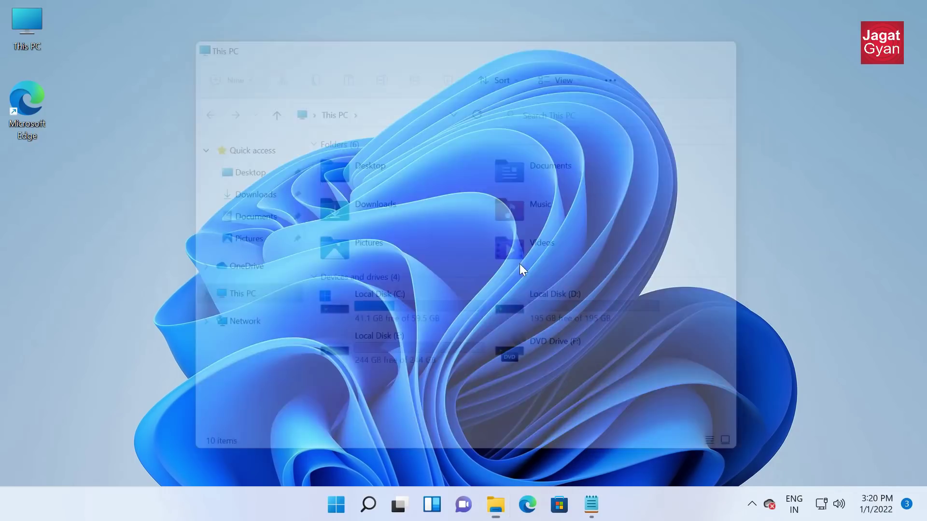
Find Command Prompt by searching for "cmd" and run it as administrator, allowing it to make changes
{"action": "left_click", "coordinate": [335, 505]}
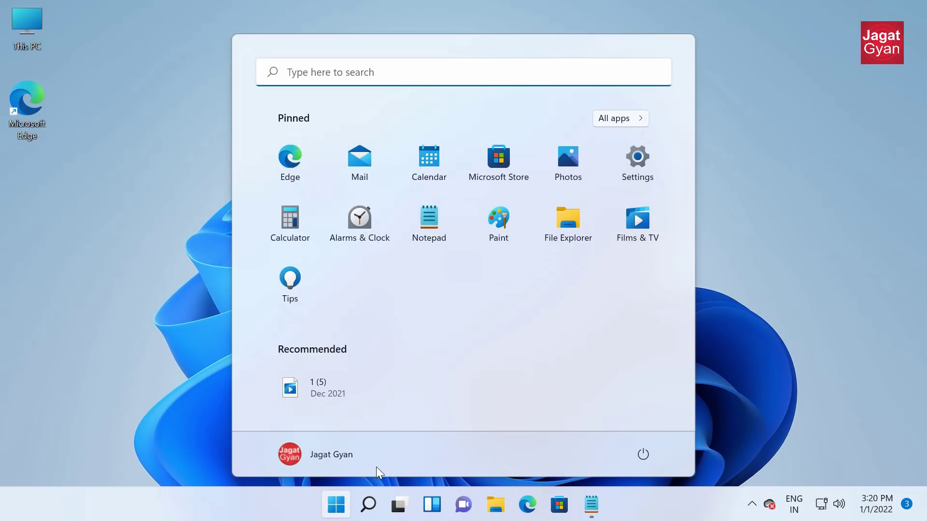
{"action": "type", "text": "cmd"}
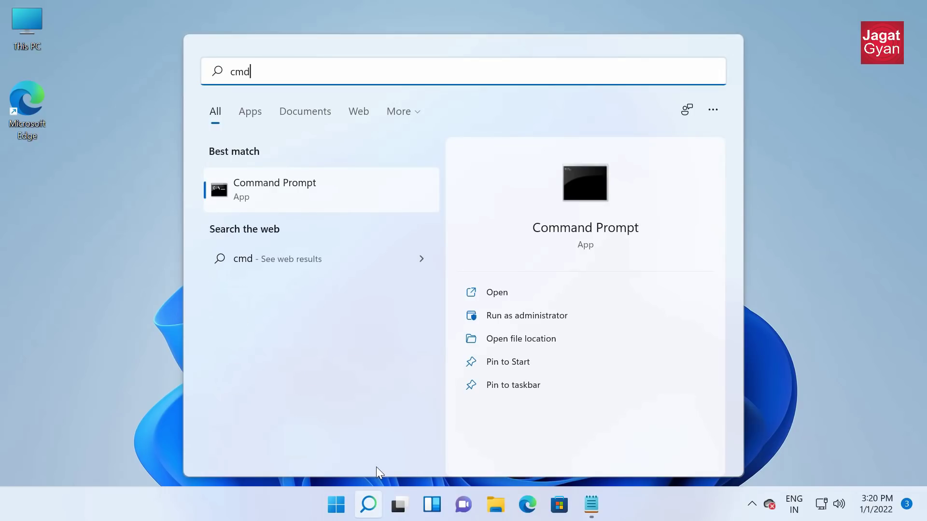
{"action": "right_click", "coordinate": [283, 177]}
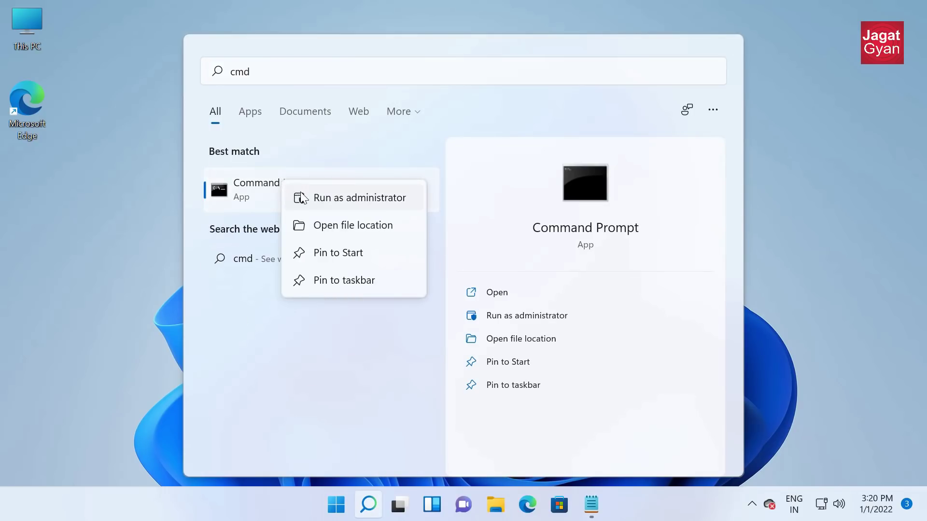
{"action": "left_click", "coordinate": [331, 199]}
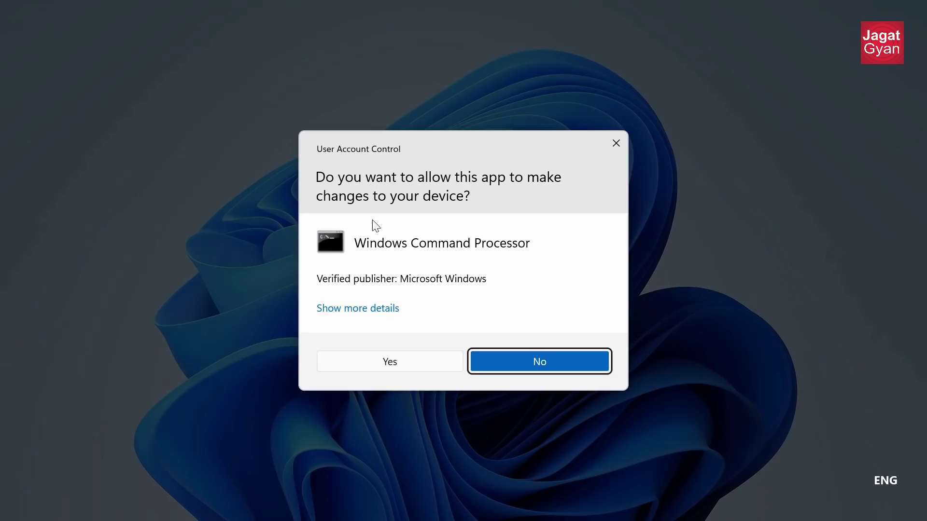
{"action": "left_click", "coordinate": [419, 363]}
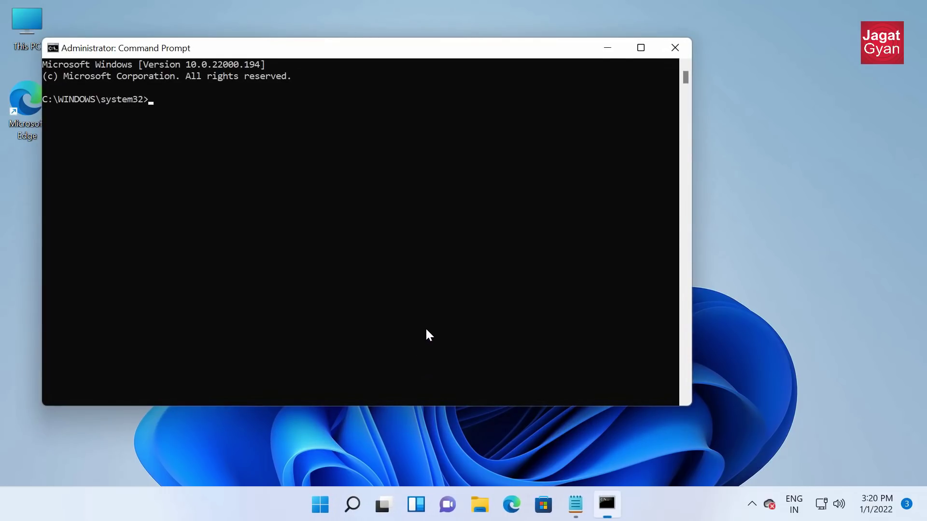
Reduce the height of the Command Prompt window and enlarge its text
{"action": "left_click_drag", "start_coordinate": [689, 410], "coordinate": [670, 254]}
{"action": "scroll", "coordinate": [514, 186], "scroll_direction": "up", "scroll_amount": 2, "text": "ctrl"}
{"action": "scroll", "coordinate": [513, 187], "scroll_direction": "up", "scroll_amount": 1, "text": "ctrl"}
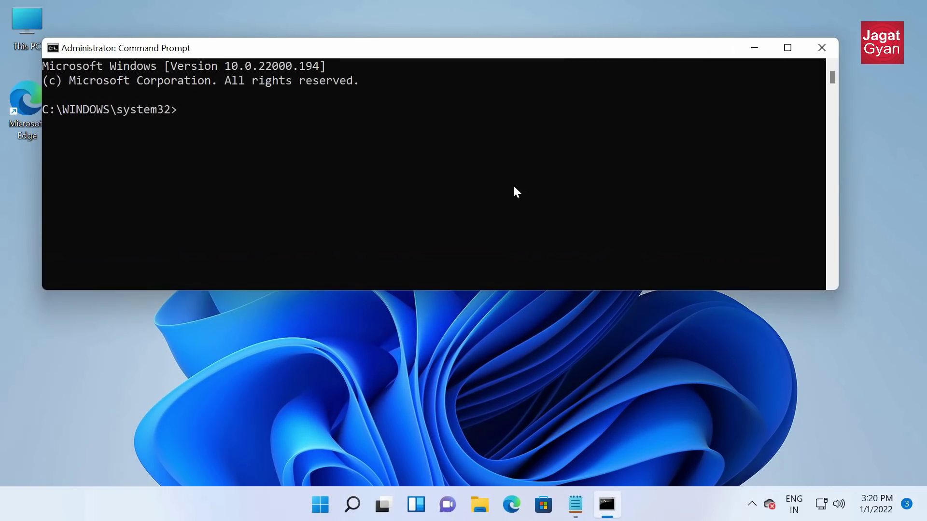
Copy the full reg.exe add command from the ADD line of the Notepad notes and minimize Notepad
{"action": "left_click", "coordinate": [575, 504]}
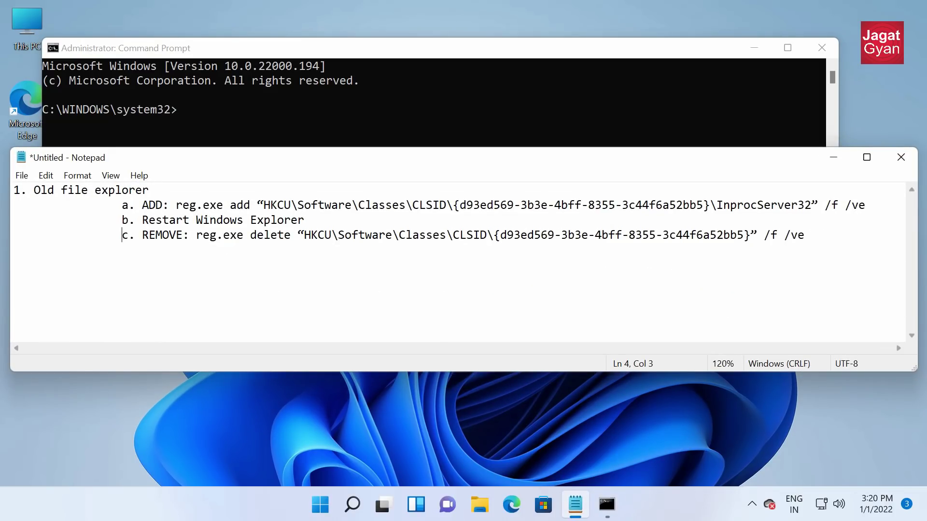
{"action": "left_click_drag", "start_coordinate": [176, 205], "coordinate": [865, 205]}
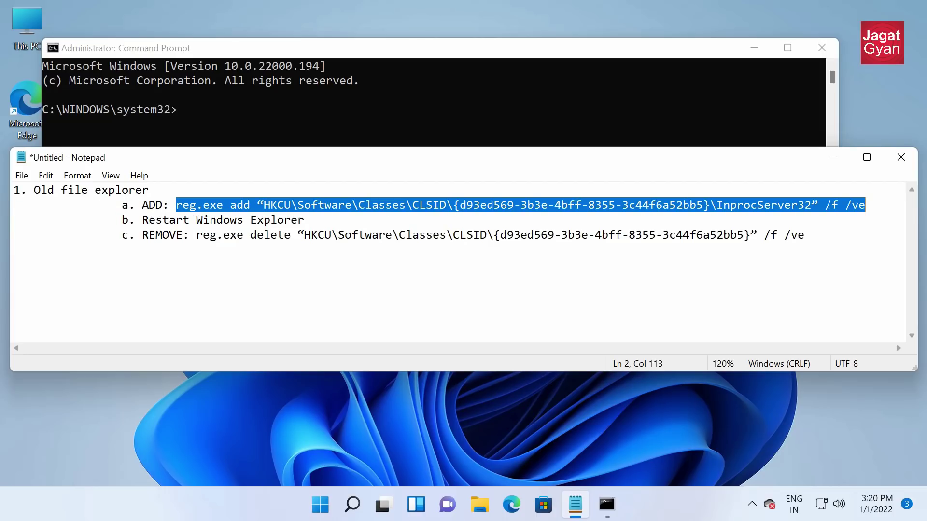
{"action": "right_click", "coordinate": [865, 206]}
{"action": "left_click", "coordinate": [833, 254]}
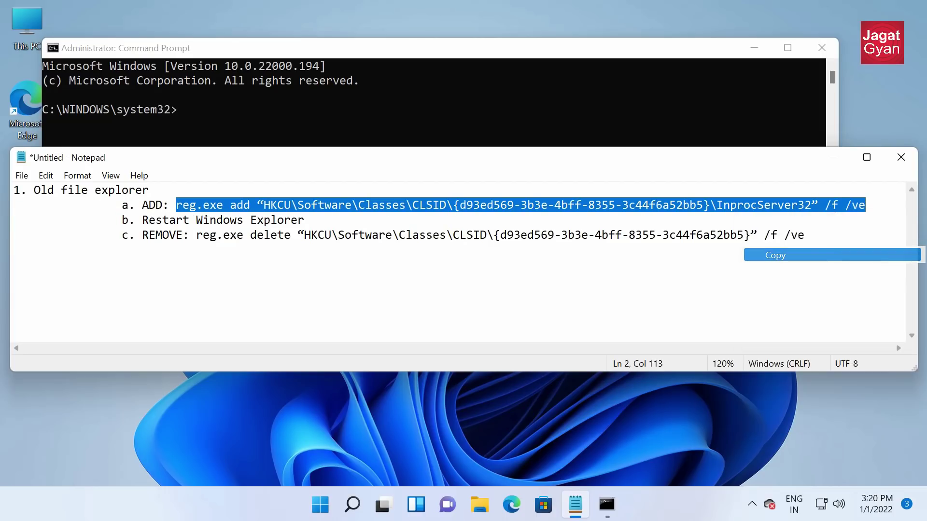
{"action": "left_click", "coordinate": [834, 158]}
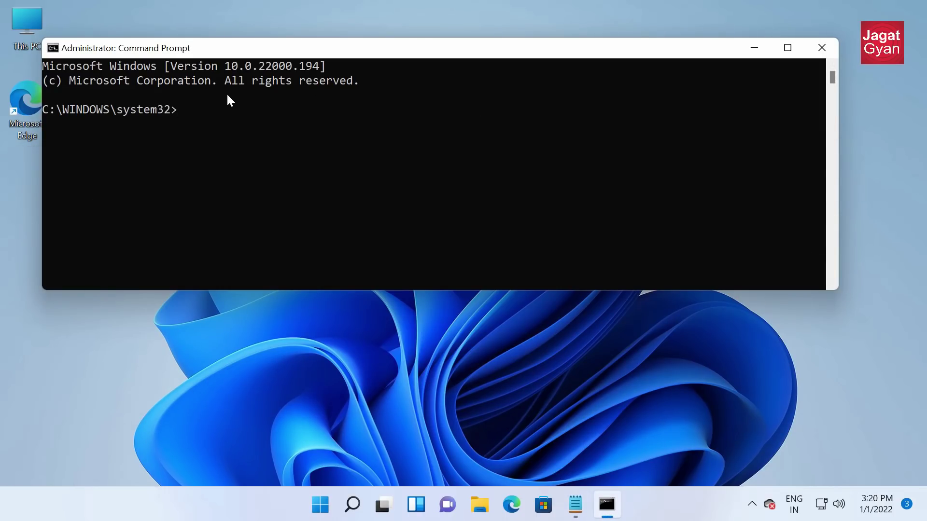
Move the Command Prompt window lower on the desktop and try to paste the copied command at its prompt
{"action": "left_click_drag", "start_coordinate": [164, 56], "coordinate": [182, 115]}
{"action": "left_click", "coordinate": [213, 168]}
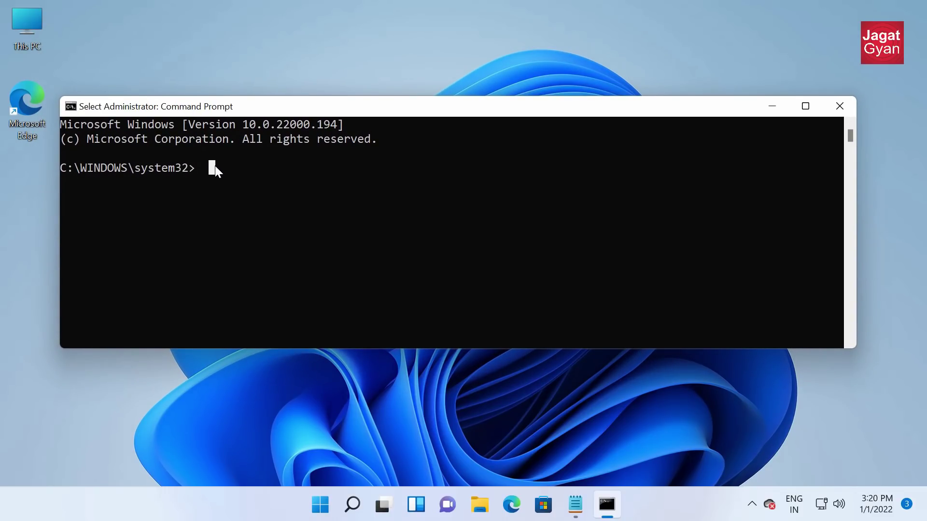
{"action": "right_click", "coordinate": [213, 164]}
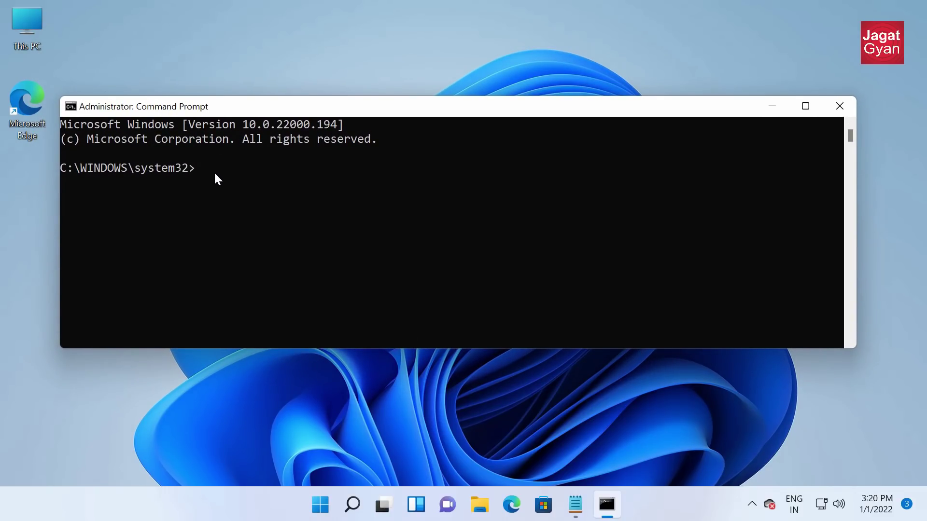
Copy the selected reg.exe add command for the InprocServer32 key from Notepad again and run it in Command Prompt
{"action": "left_click", "coordinate": [573, 504]}
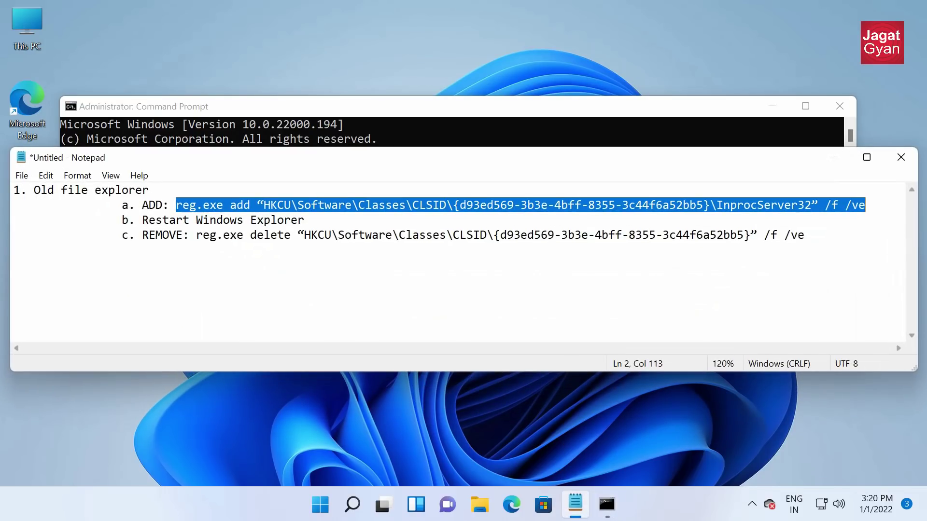
{"action": "right_click", "coordinate": [490, 210]}
{"action": "left_click", "coordinate": [524, 259]}
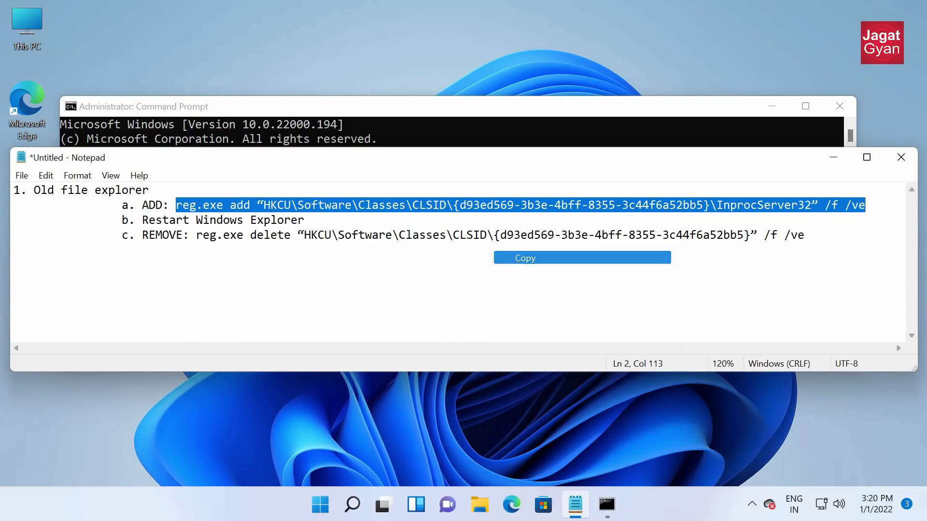
{"action": "left_click", "coordinate": [833, 157]}
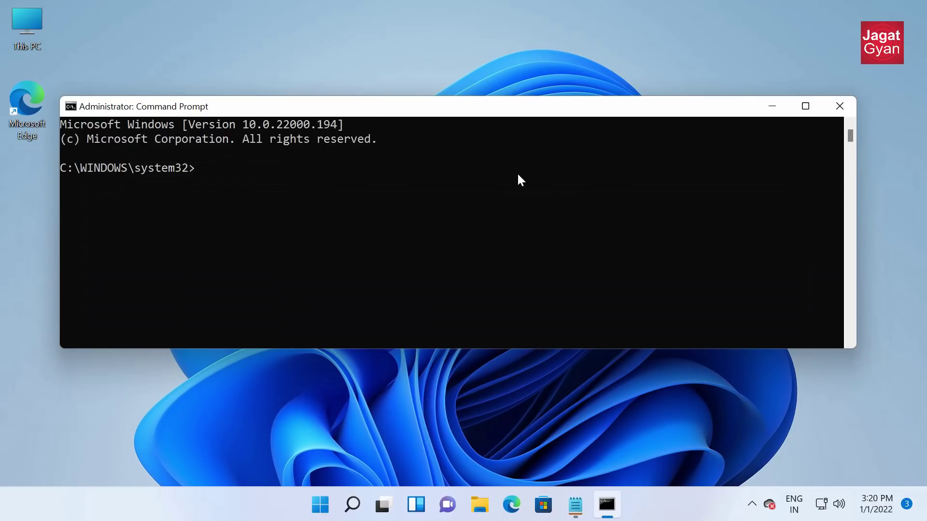
{"action": "right_click", "coordinate": [249, 169]}
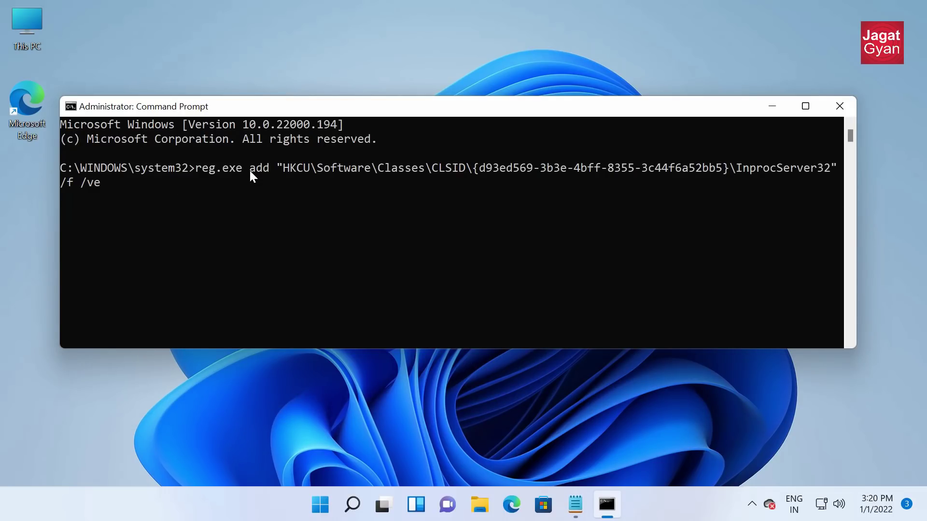
{"action": "key", "text": "Return"}
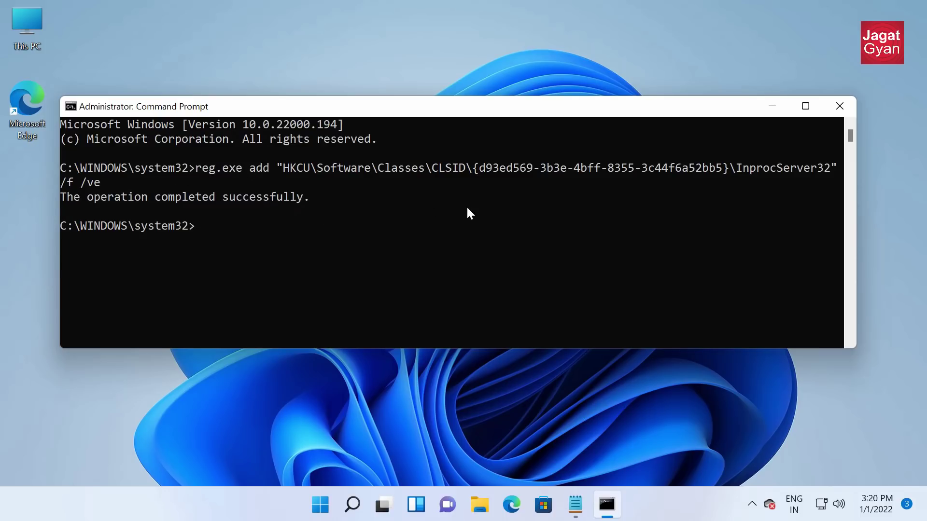
Minimize Command Prompt and open File Explorer to check its layout
{"action": "left_click", "coordinate": [774, 106]}
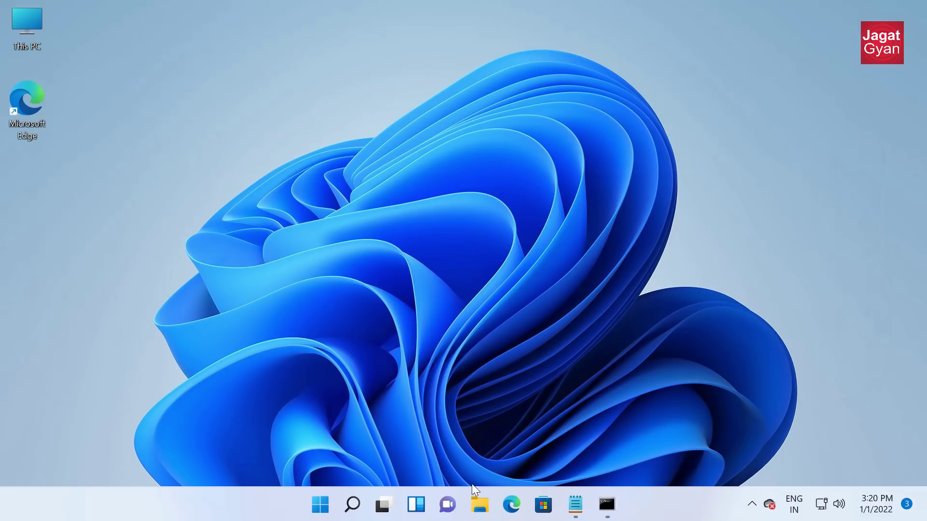
{"action": "left_click", "coordinate": [479, 504]}
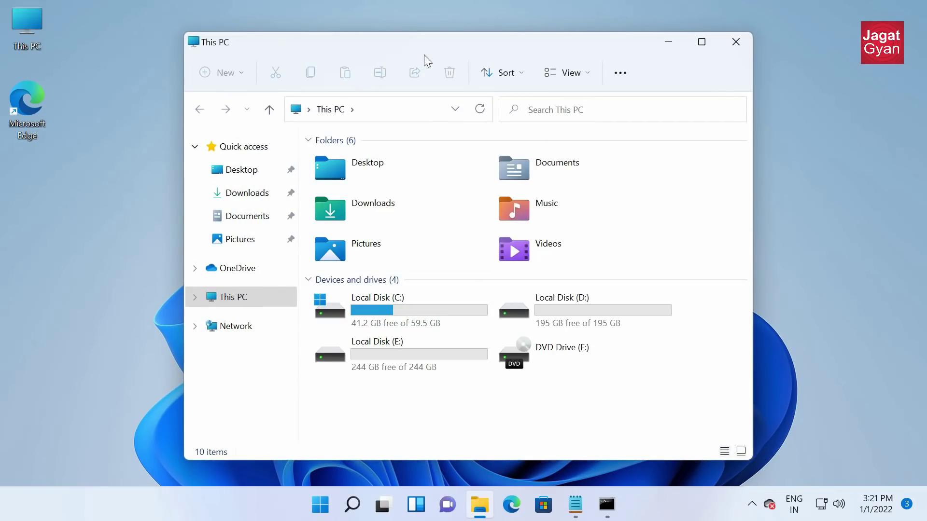
Close the File Explorer window and open Task Manager through a system search
{"action": "left_click", "coordinate": [724, 45]}
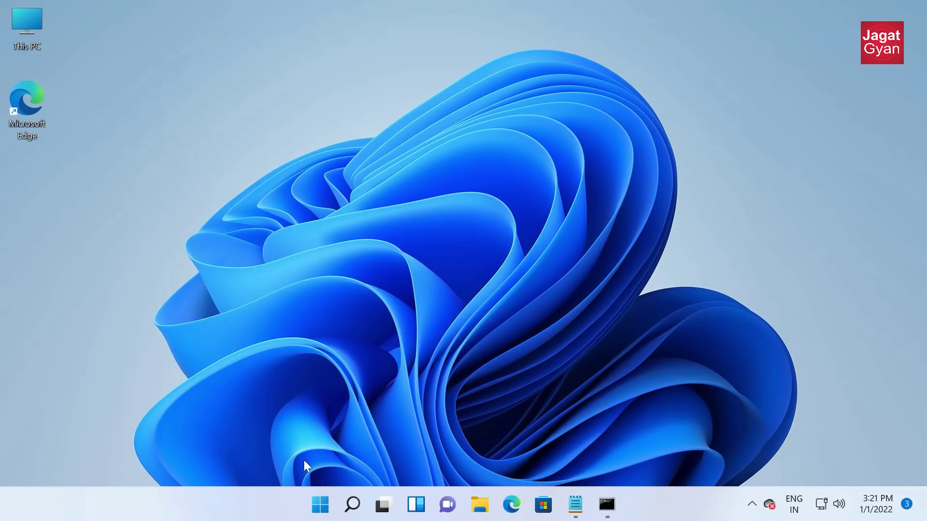
{"action": "left_click", "coordinate": [318, 504]}
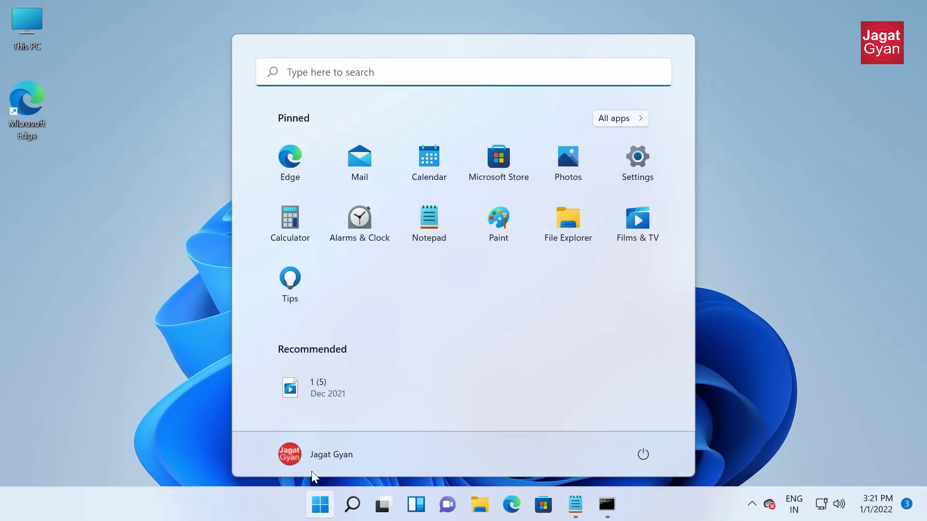
{"action": "type", "text": "tas"}
{"action": "key", "text": "BackSpace"}
{"action": "key", "text": "BackSpace"}
{"action": "key", "text": "BackSpace"}
{"action": "type", "text": "k"}
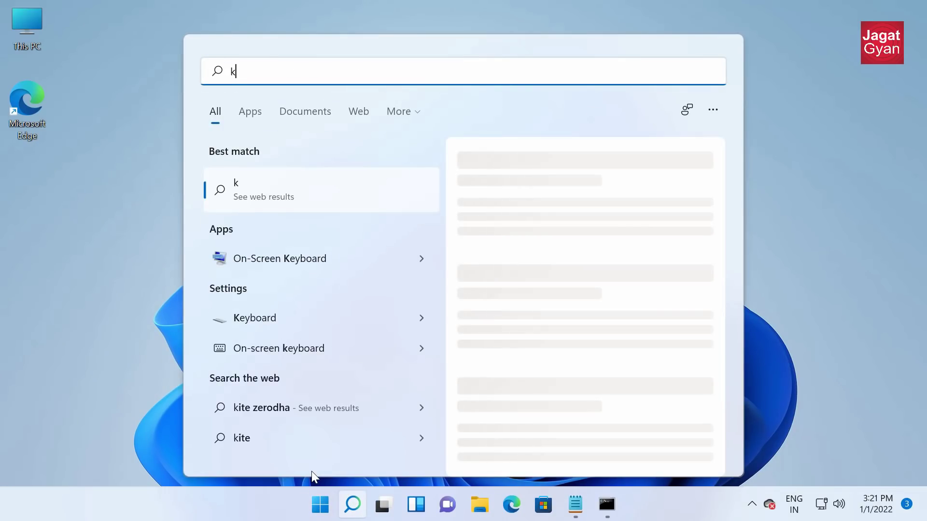
{"action": "key", "text": "BackSpace"}
{"action": "type", "text": "tas"}
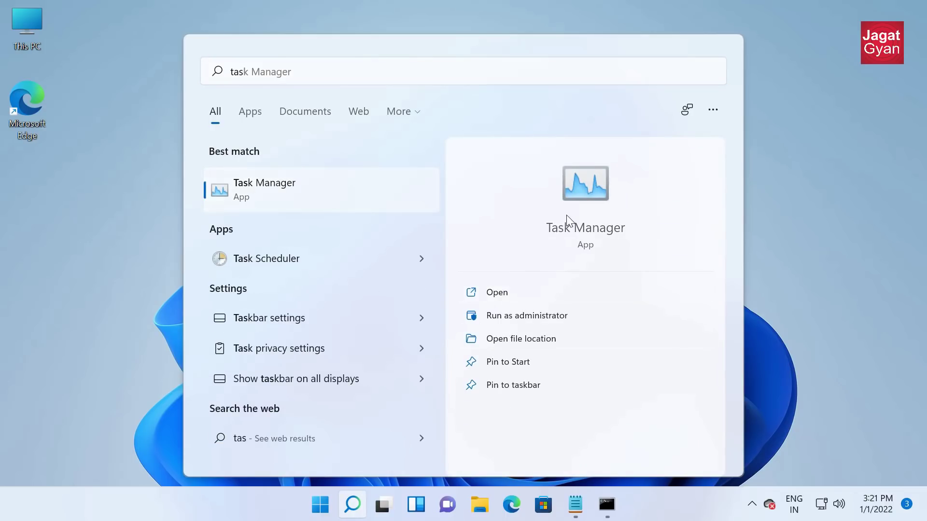
{"action": "left_click", "coordinate": [570, 222]}
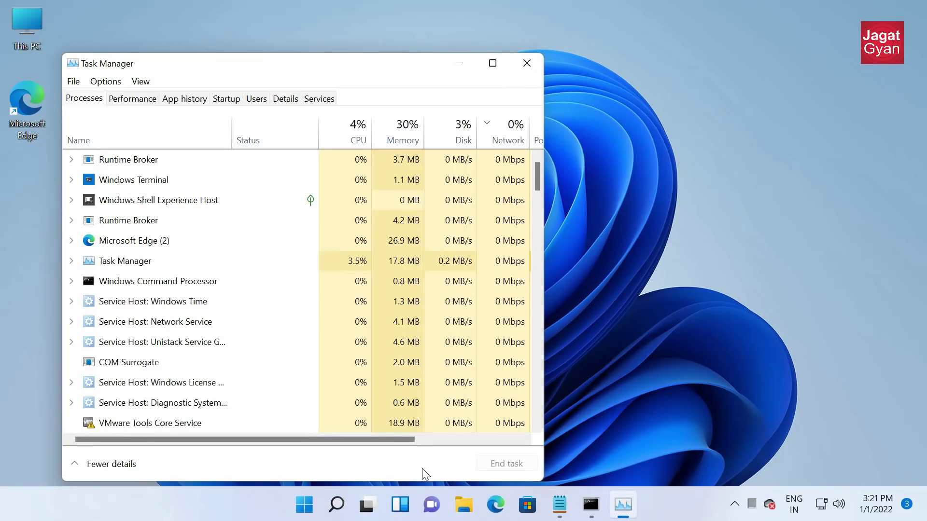
Find the Windows Explorer process in Task Manager's process list and restart it
{"action": "left_click", "coordinate": [128, 464]}
{"action": "left_click", "coordinate": [120, 299]}
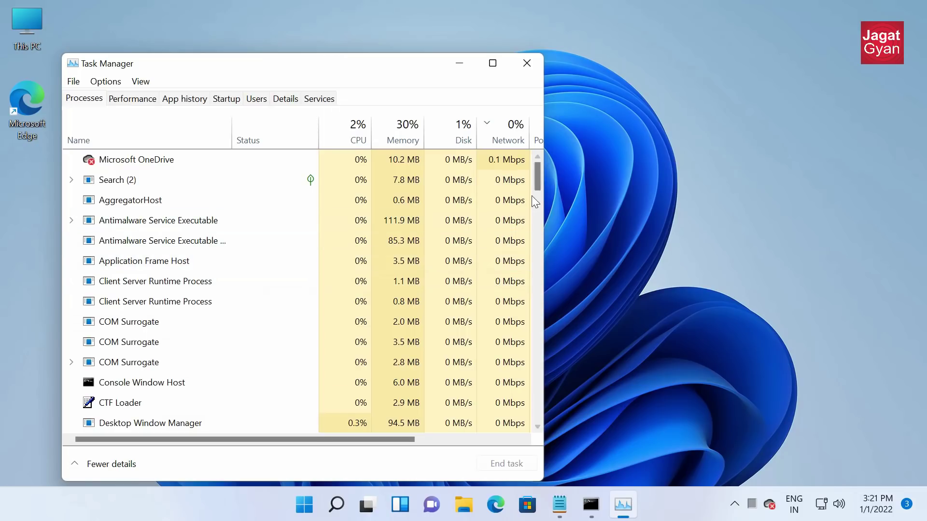
{"action": "left_click_drag", "start_coordinate": [537, 173], "coordinate": [533, 395]}
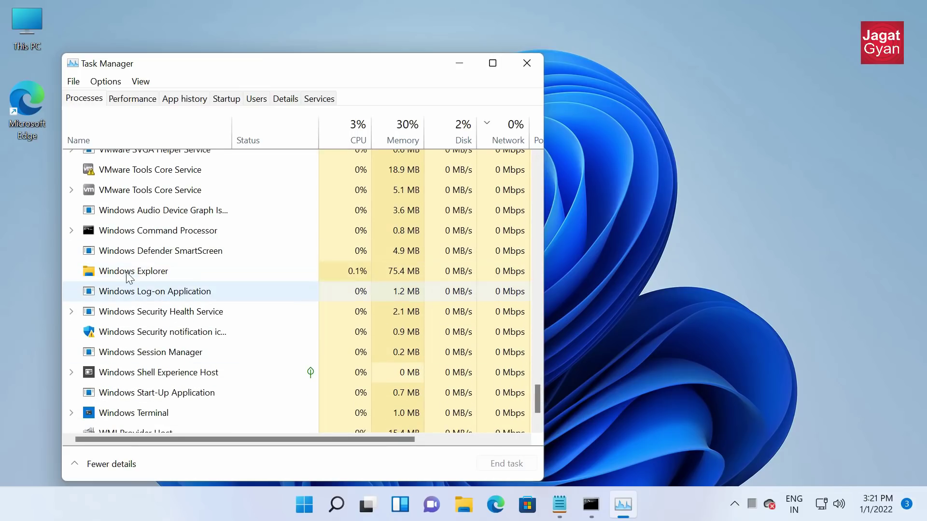
{"action": "left_click", "coordinate": [152, 278]}
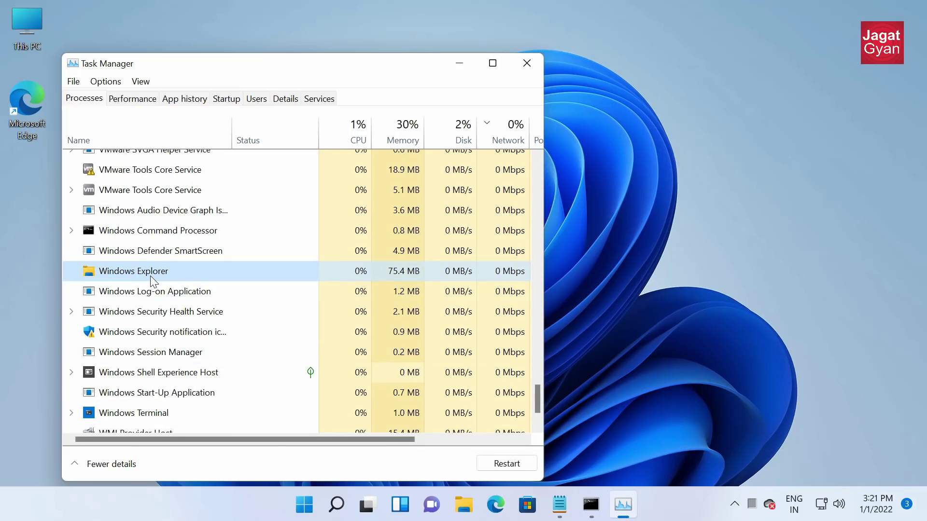
{"action": "right_click", "coordinate": [150, 276]}
{"action": "left_click", "coordinate": [197, 288]}
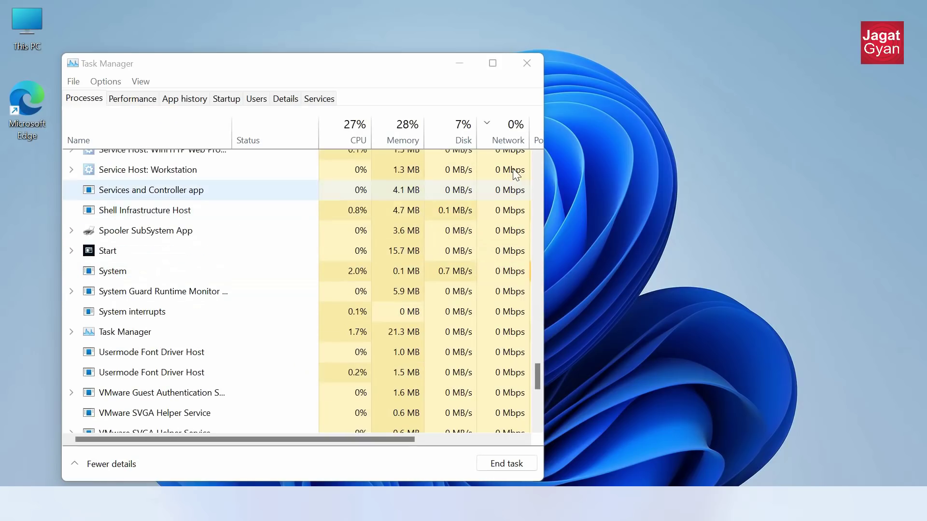
Minimize Task Manager, open File Explorer to check its ribbon layout, and minimize it
{"action": "left_click", "coordinate": [459, 67]}
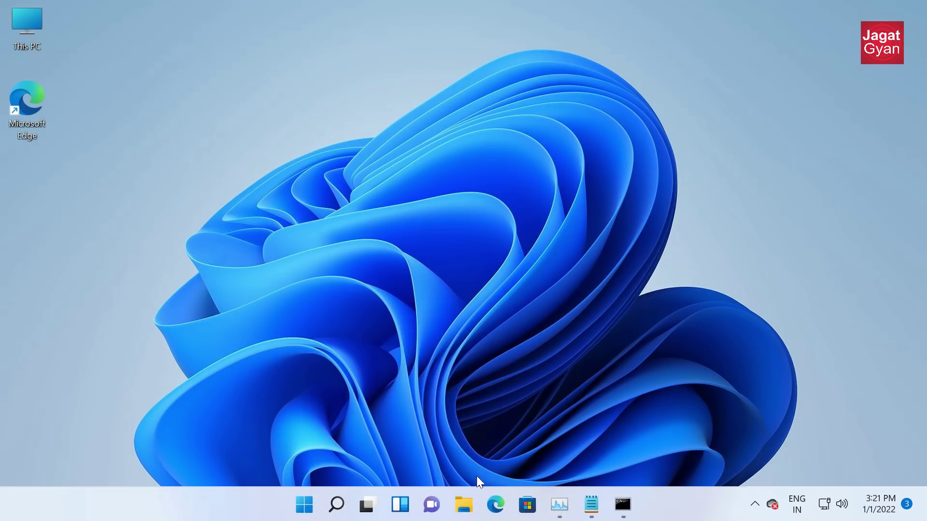
{"action": "left_click", "coordinate": [464, 506]}
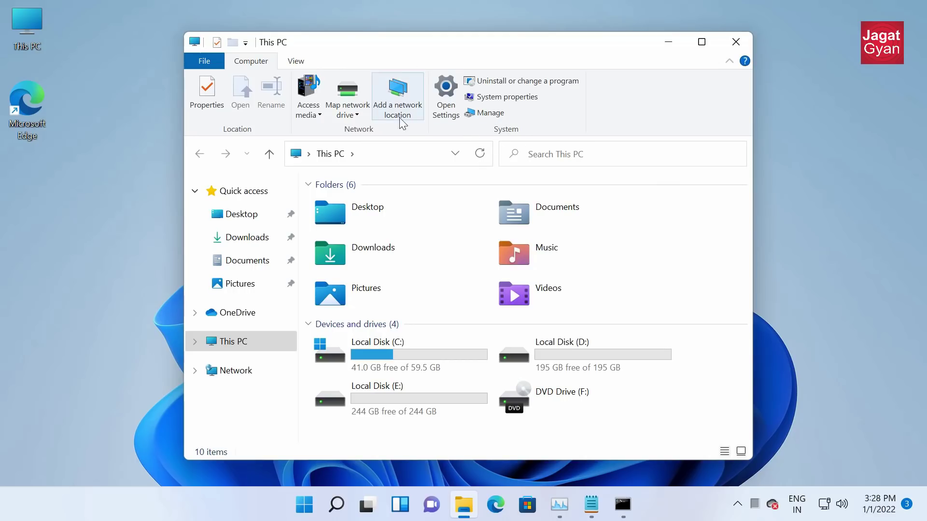
{"action": "left_click", "coordinate": [668, 42]}
Copy the reg.exe delete command from the REMOVE line of the Old file explorer notes in Notepad and paste it into Command Prompt
{"action": "left_click", "coordinate": [591, 504]}
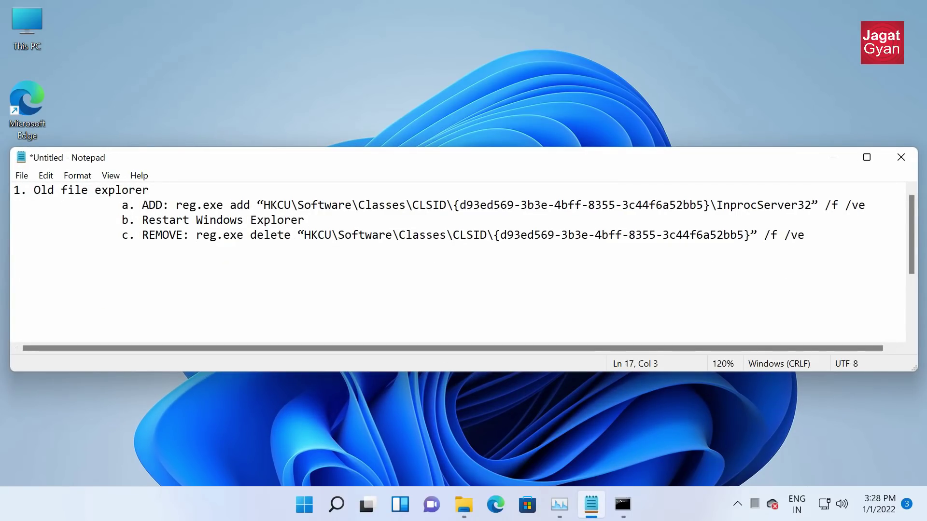
{"action": "left_click_drag", "start_coordinate": [197, 235], "coordinate": [804, 235]}
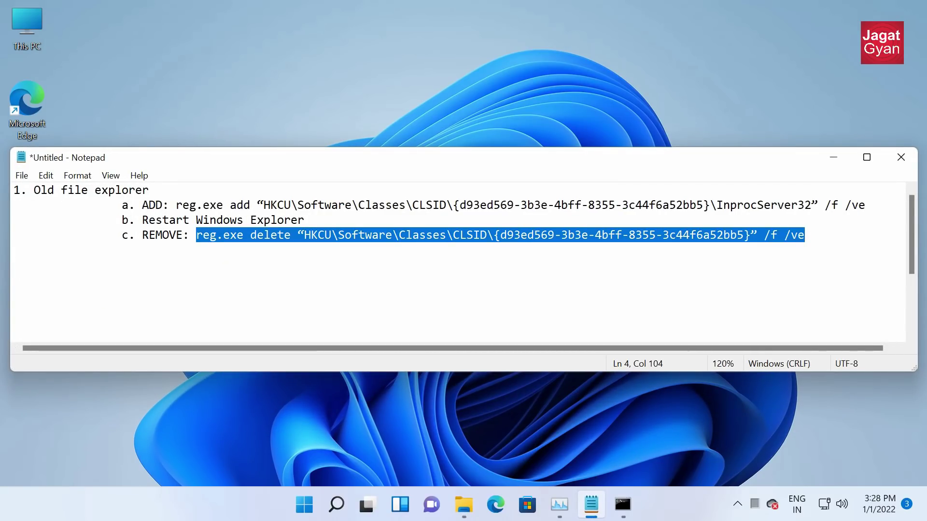
{"action": "right_click", "coordinate": [739, 235]}
{"action": "left_click", "coordinate": [803, 281]}
{"action": "left_click", "coordinate": [834, 158]}
{"action": "left_click", "coordinate": [622, 504]}
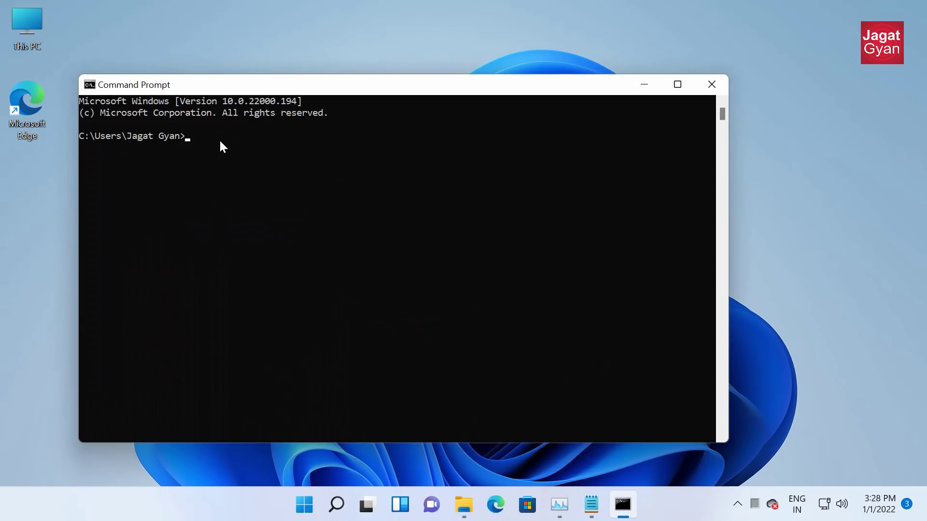
{"action": "key", "text": "ctrl+v"}
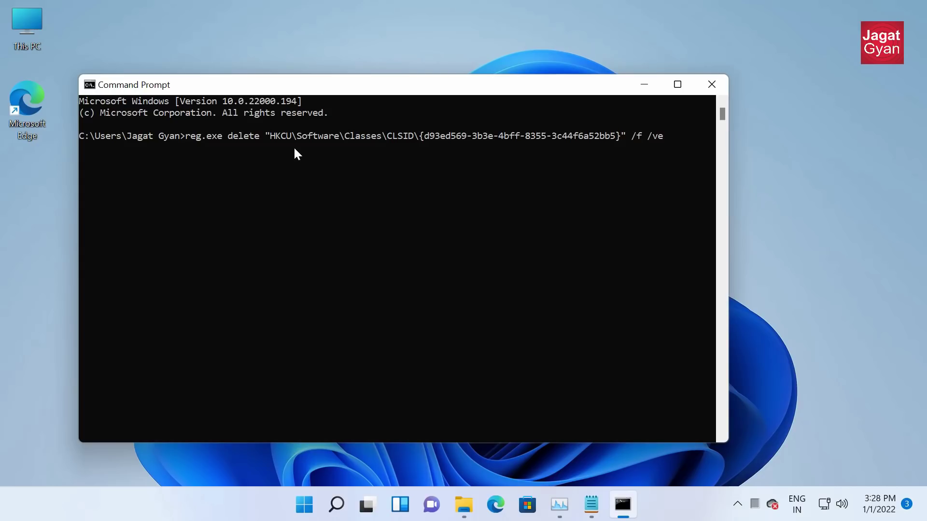
Look for the Windows Explorer process in Task Manager again and close Task Manager, File Explorer and Command Prompt
{"action": "left_click", "coordinate": [470, 499]}
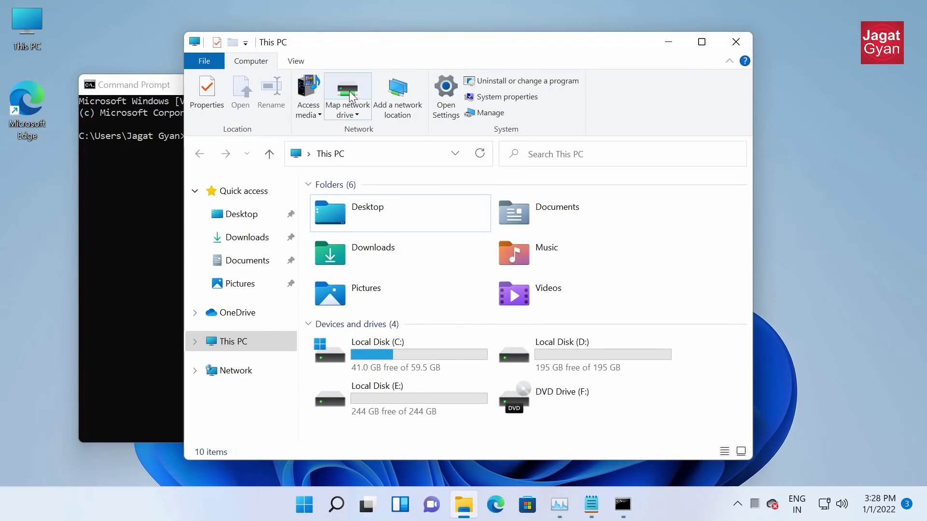
{"action": "left_click", "coordinate": [559, 504]}
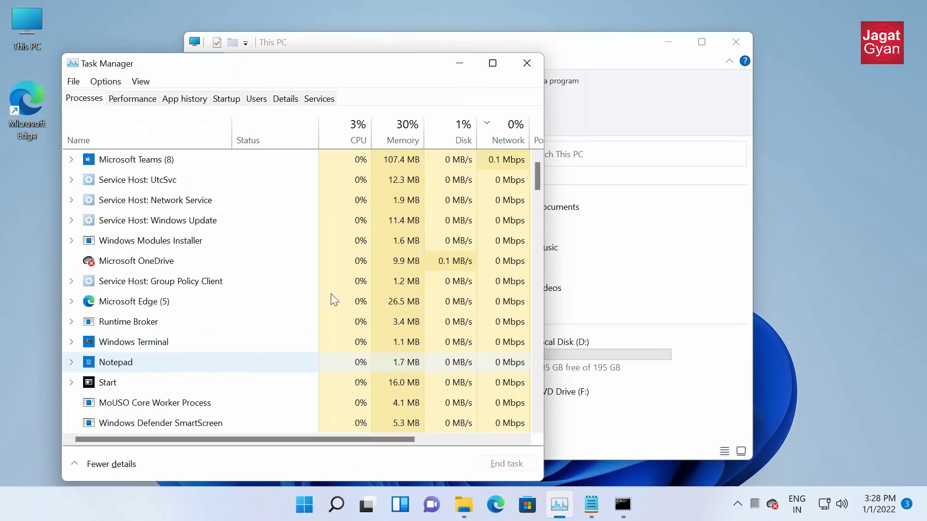
{"action": "left_click_drag", "start_coordinate": [537, 166], "coordinate": [538, 313]}
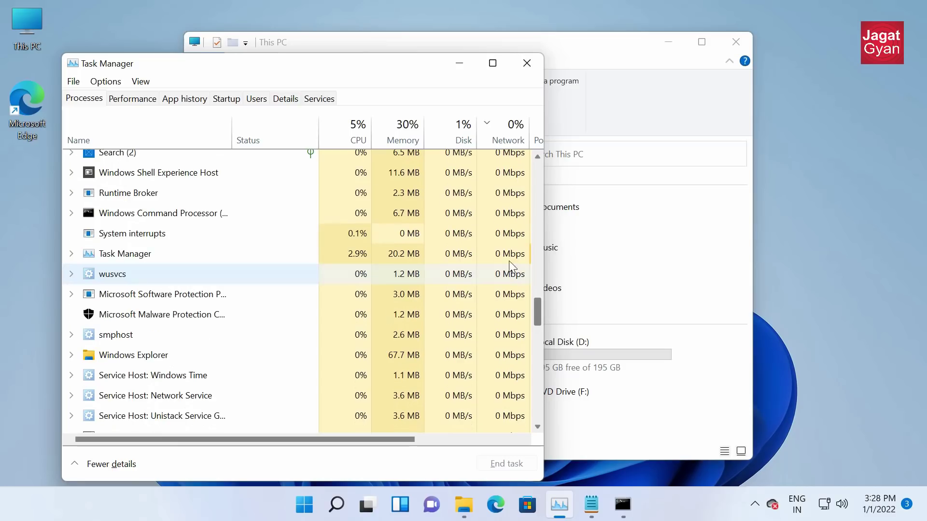
{"action": "left_click", "coordinate": [526, 63]}
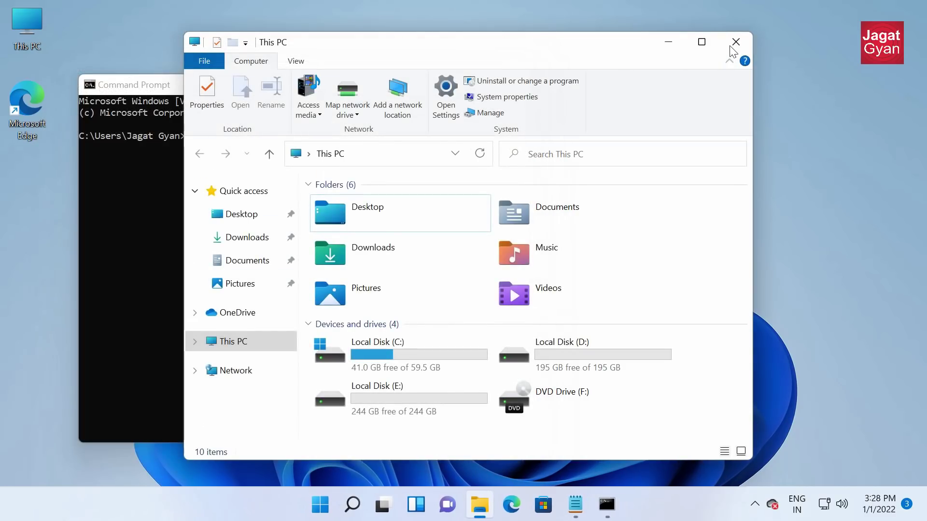
{"action": "left_click", "coordinate": [735, 43]}
{"action": "left_click", "coordinate": [711, 85]}
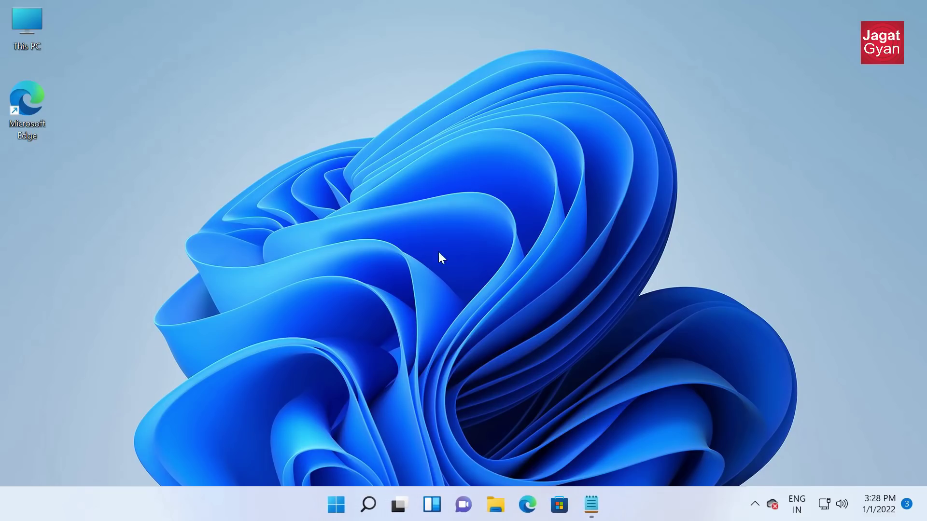
Examine the desktop's context menu and its expanded classic options, and refresh the desktop
{"action": "right_click", "coordinate": [317, 187]}
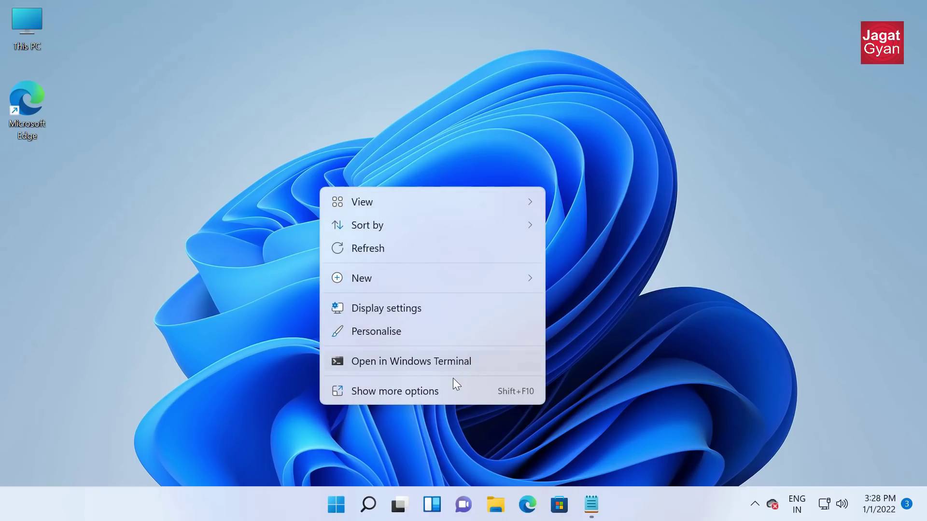
{"action": "left_click", "coordinate": [390, 393]}
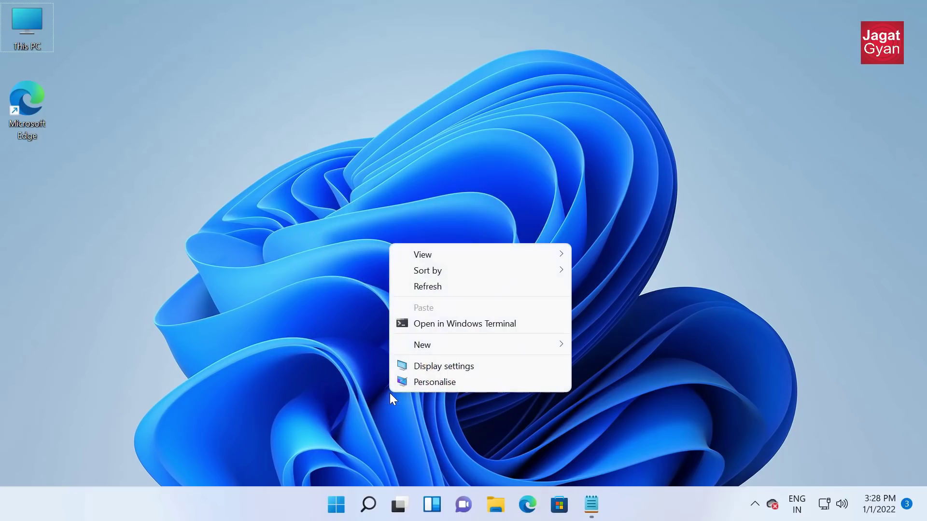
{"action": "left_click", "coordinate": [426, 288]}
{"action": "right_click", "coordinate": [395, 213]}
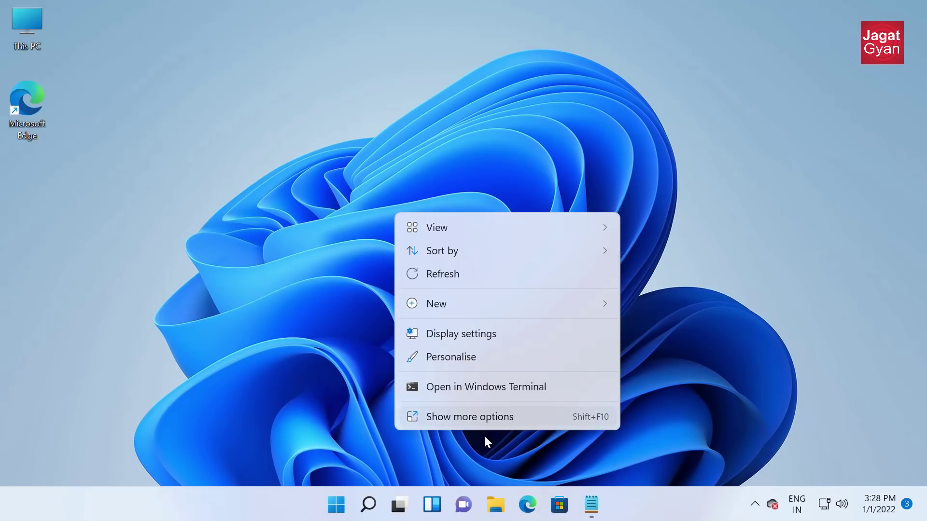
Open Local Disk (D:) in File Explorer, examine its context menu with the extra options, and close the File Explorer windows
{"action": "left_click", "coordinate": [488, 502]}
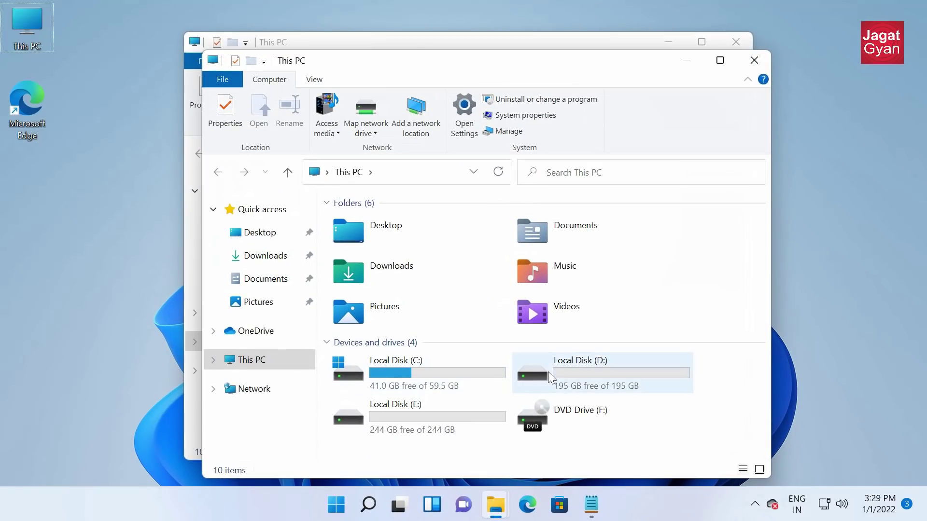
{"action": "double_click", "coordinate": [549, 376]}
{"action": "right_click", "coordinate": [502, 259]}
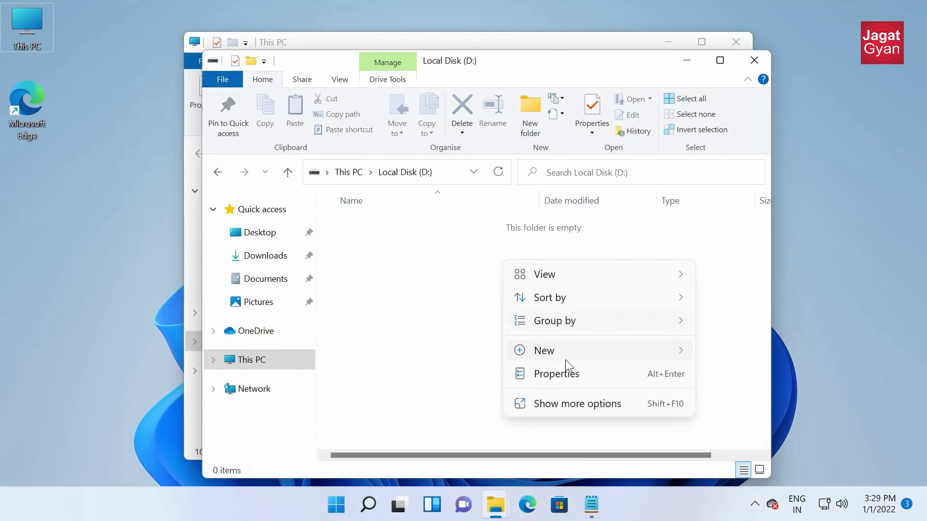
{"action": "left_click", "coordinate": [569, 404]}
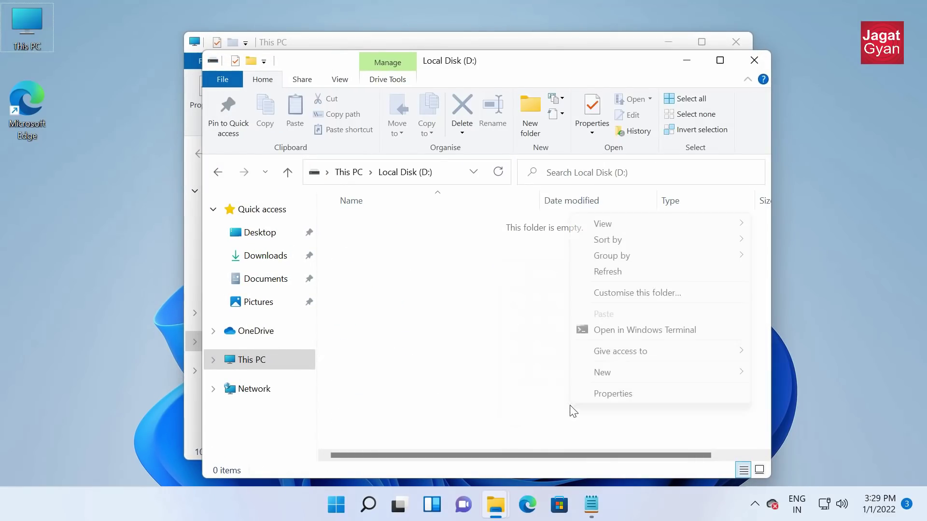
{"action": "left_click", "coordinate": [754, 60]}
{"action": "left_click", "coordinate": [753, 60]}
{"action": "left_click", "coordinate": [743, 41]}
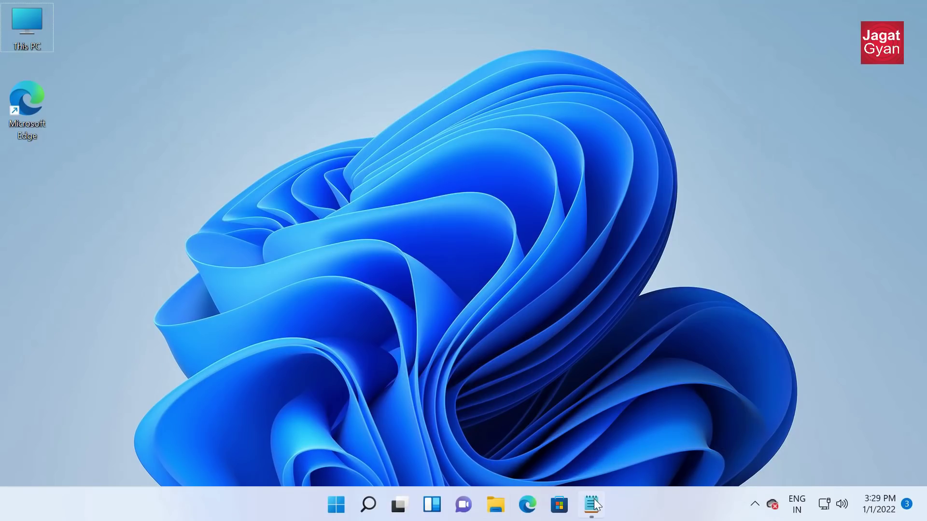
Search for cmd, run Command Prompt as administrator and allow it to make changes to the device
{"action": "mouse_move", "coordinate": [596, 507]}
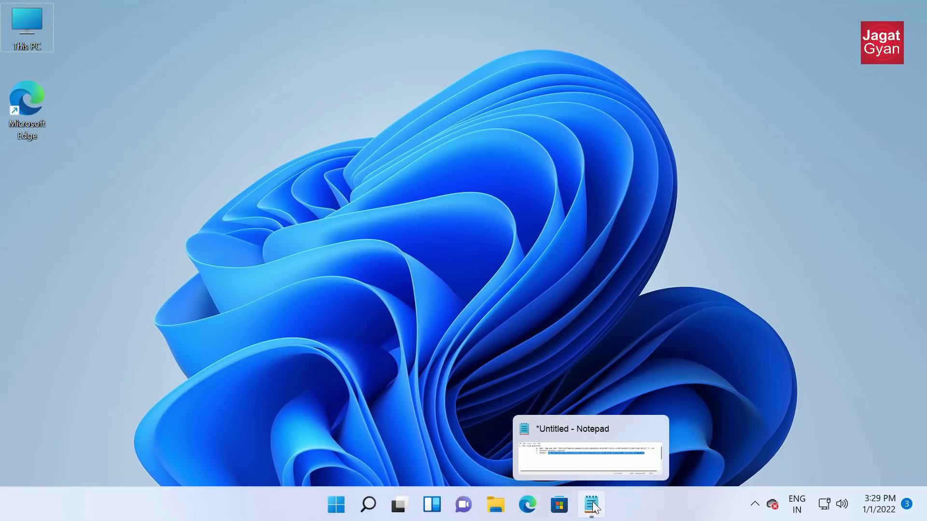
{"action": "left_click", "coordinate": [336, 504]}
{"action": "type", "text": "cmd"}
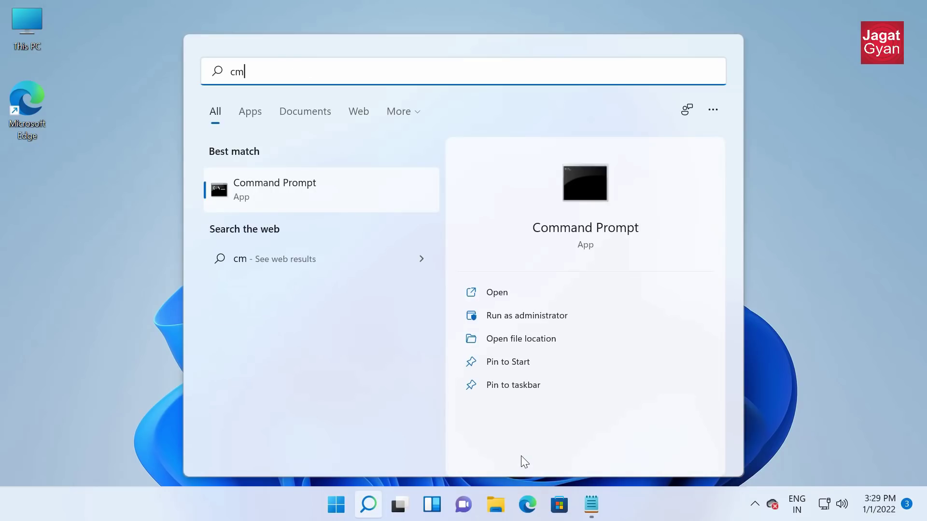
{"action": "right_click", "coordinate": [311, 185]}
{"action": "left_click", "coordinate": [345, 201]}
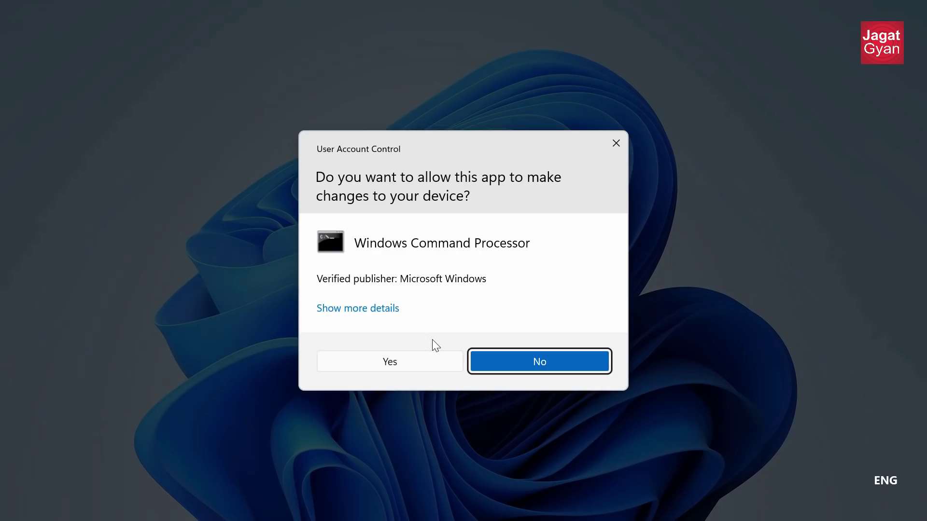
{"action": "left_click", "coordinate": [415, 366]}
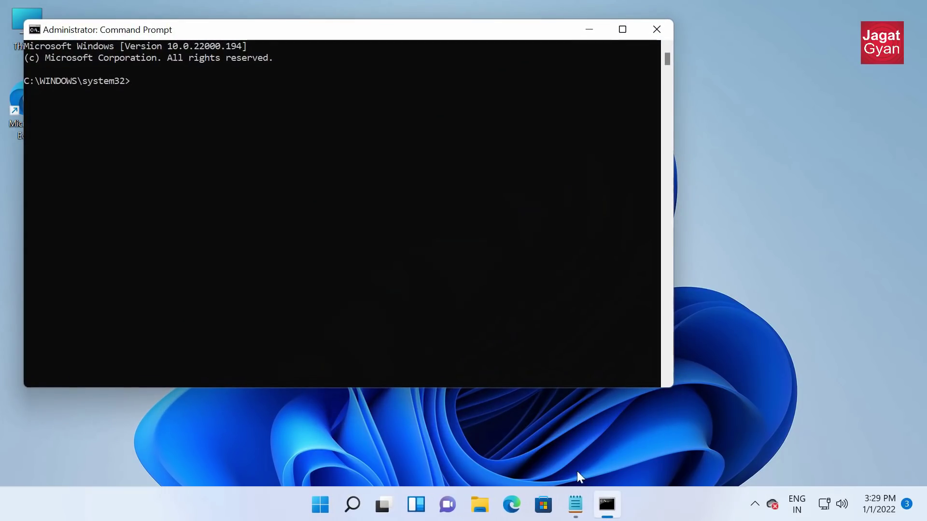
Copy the ADD registry command listed under section 2, Contast menu, in the Notepad notes and minimise Notepad
{"action": "left_click", "coordinate": [575, 504]}
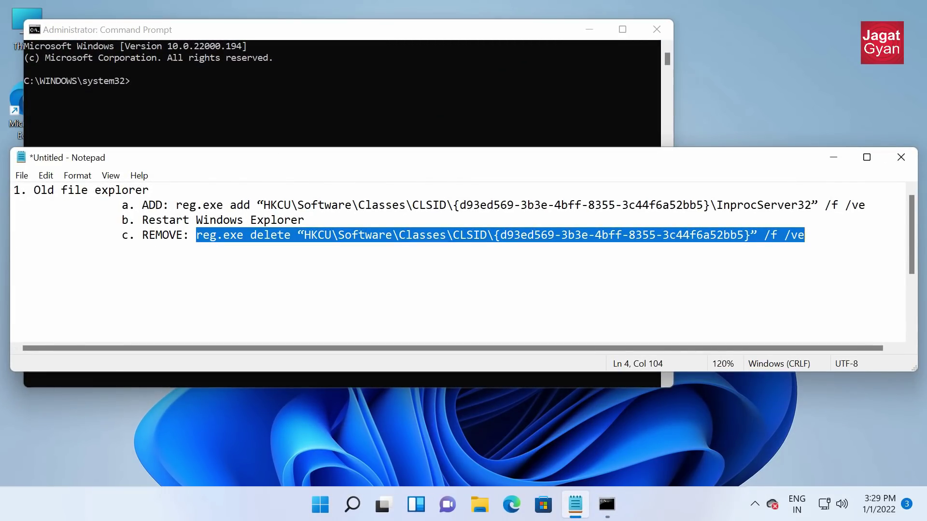
{"action": "key", "text": "Down"}
{"action": "scroll", "coordinate": [463, 263], "scroll_direction": "down", "scroll_amount": 2}
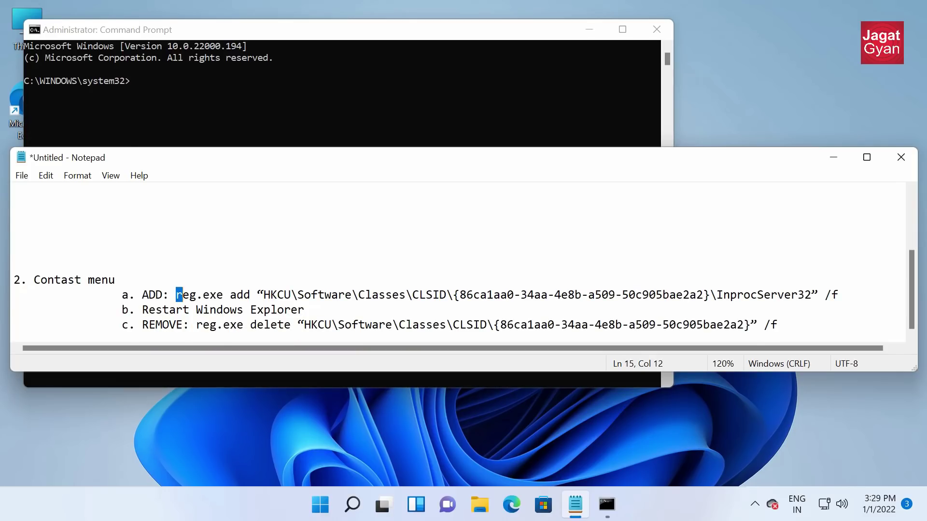
{"action": "left_click_drag", "start_coordinate": [176, 294], "coordinate": [839, 294]}
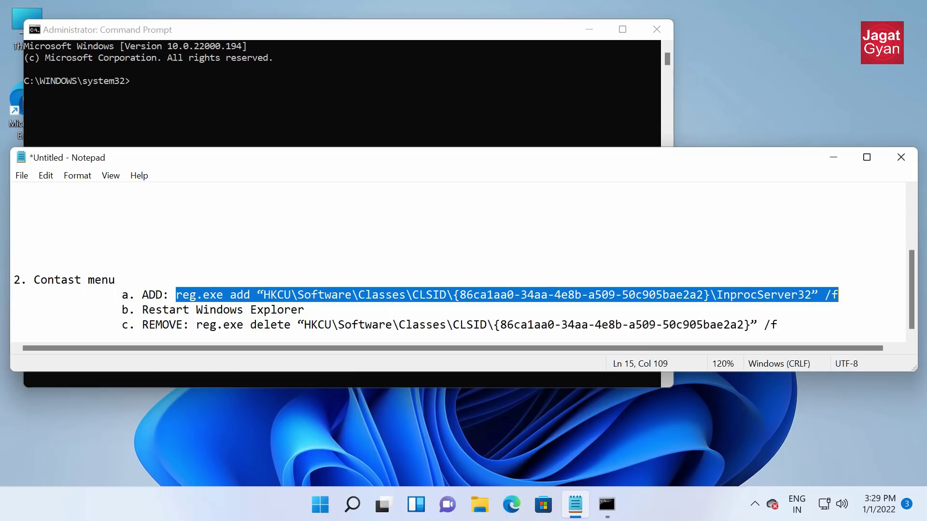
{"action": "right_click", "coordinate": [838, 296]}
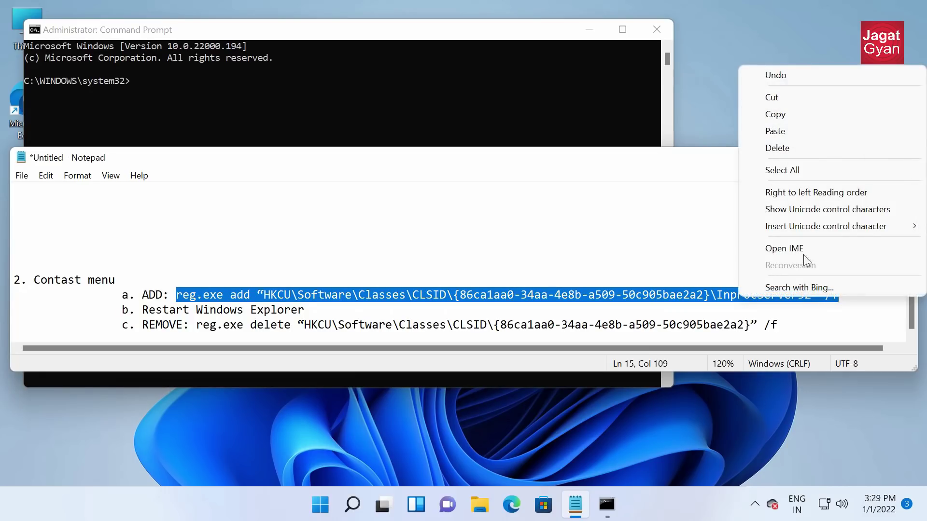
{"action": "left_click", "coordinate": [776, 114]}
{"action": "left_click", "coordinate": [833, 160]}
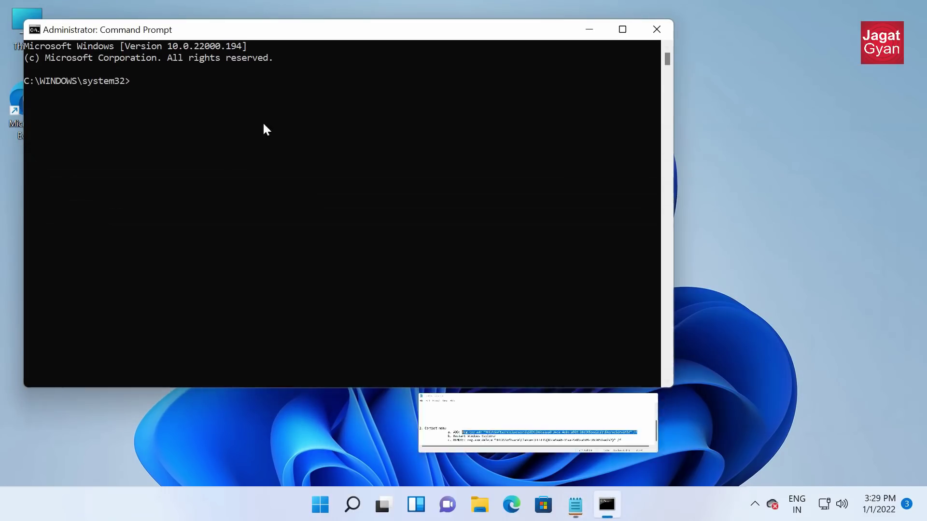
Copy the Notepad command again and run reg.exe add "HKCU\Software\Classes\CLSID\{86ca1aa0-34aa-4e8b-a509-50c905bae2a2}\InprocServer32" /f in Command Prompt
{"action": "left_click", "coordinate": [181, 89]}
{"action": "right_click", "coordinate": [181, 88]}
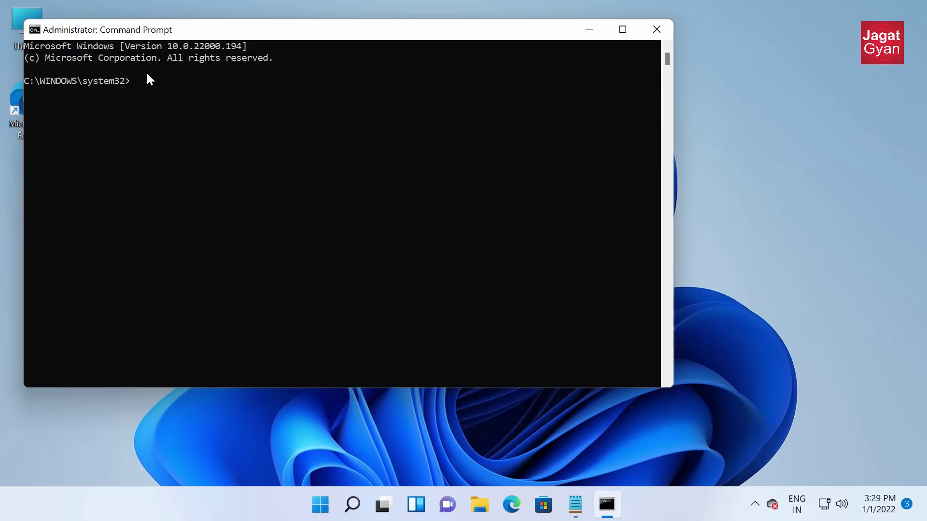
{"action": "left_click", "coordinate": [575, 505]}
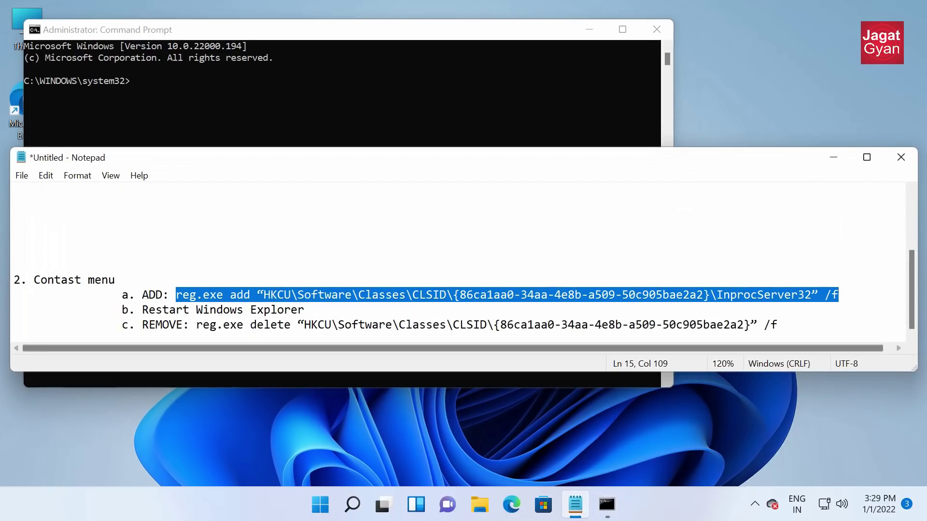
{"action": "right_click", "coordinate": [546, 295]}
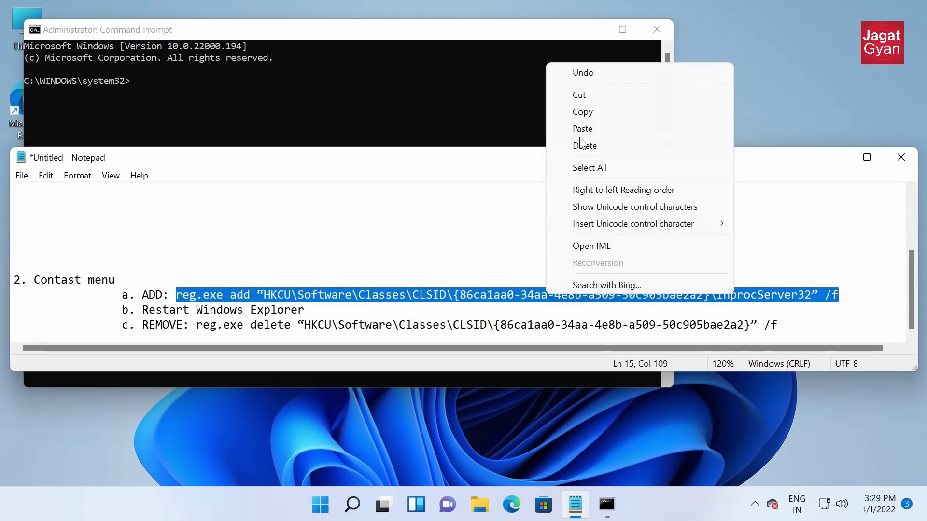
{"action": "left_click", "coordinate": [587, 114]}
{"action": "left_click", "coordinate": [201, 87]}
{"action": "key", "text": "ctrl+v"}
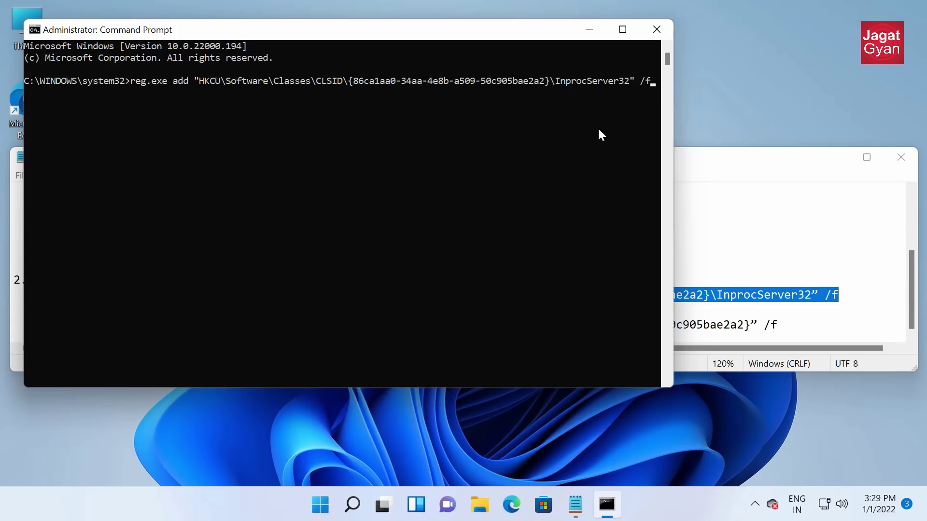
{"action": "key", "text": "Return"}
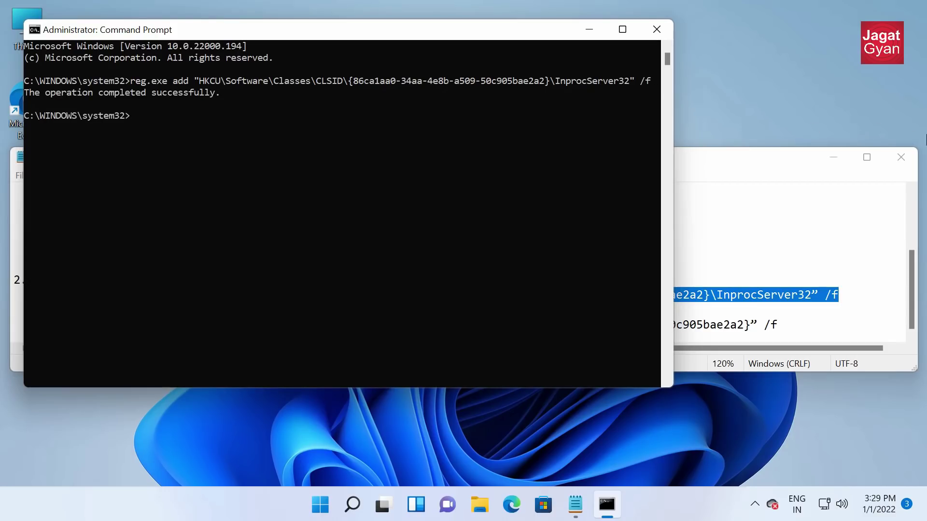
Minimise Notepad and examine the desktop's context menu before restarting Windows Explorer
{"action": "left_click", "coordinate": [852, 159]}
{"action": "left_click", "coordinate": [834, 158]}
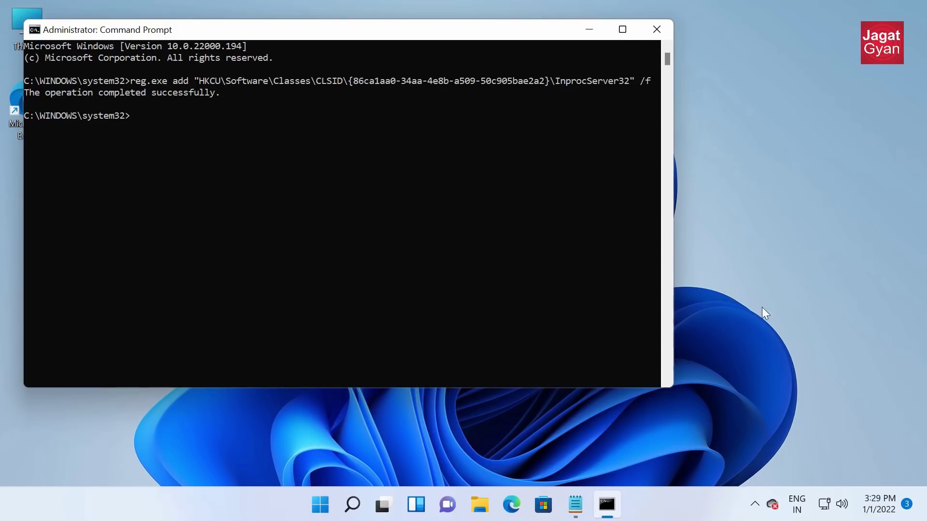
{"action": "right_click", "coordinate": [747, 180]}
{"action": "left_click", "coordinate": [656, 245]}
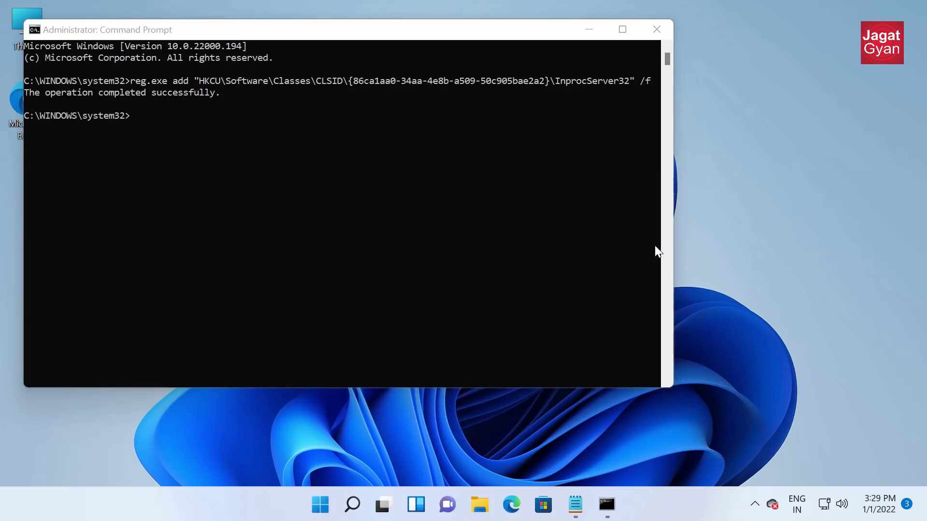
{"action": "right_click", "coordinate": [877, 206]}
{"action": "left_click", "coordinate": [726, 268]}
Search for Task Manager, restart the Windows Explorer process in it, and close Task Manager
{"action": "left_click", "coordinate": [319, 512]}
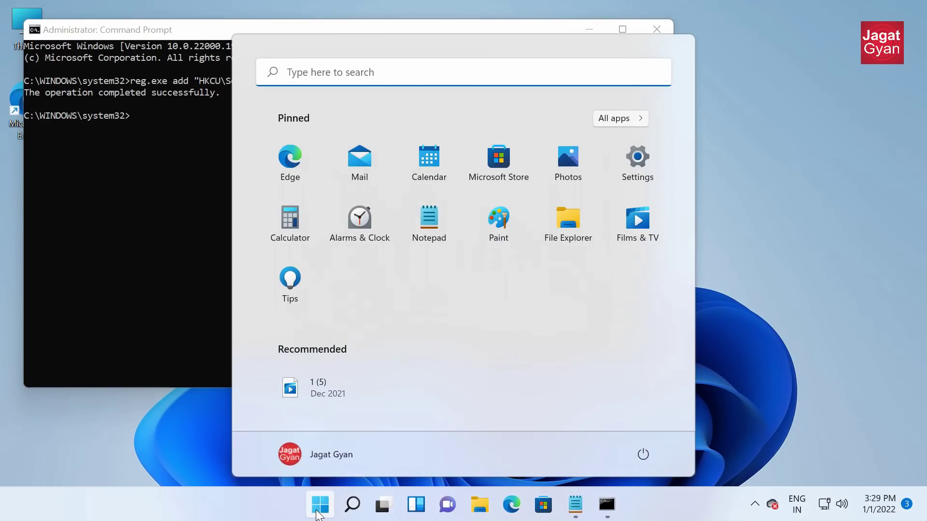
{"action": "type", "text": "task"}
{"action": "key", "text": "Return"}
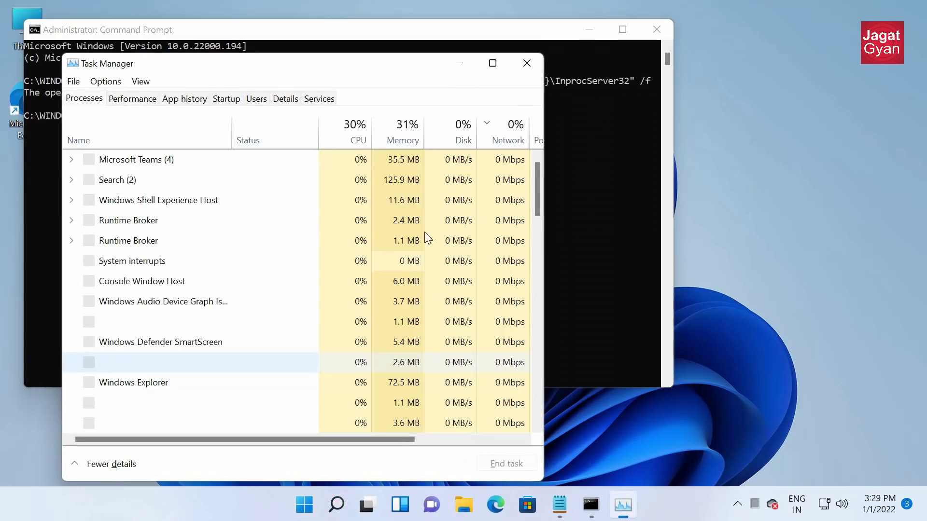
{"action": "left_click_drag", "start_coordinate": [537, 172], "coordinate": [541, 310]}
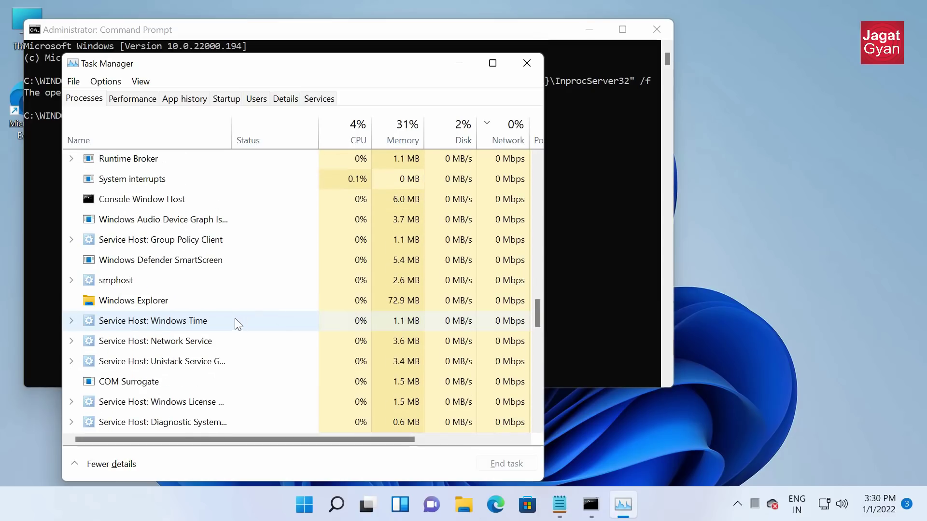
{"action": "right_click", "coordinate": [175, 305]}
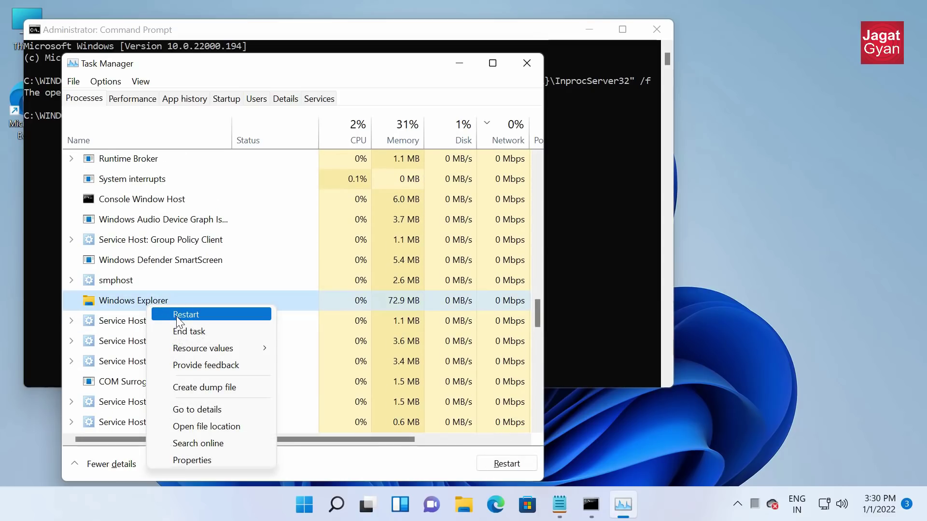
{"action": "left_click", "coordinate": [176, 316]}
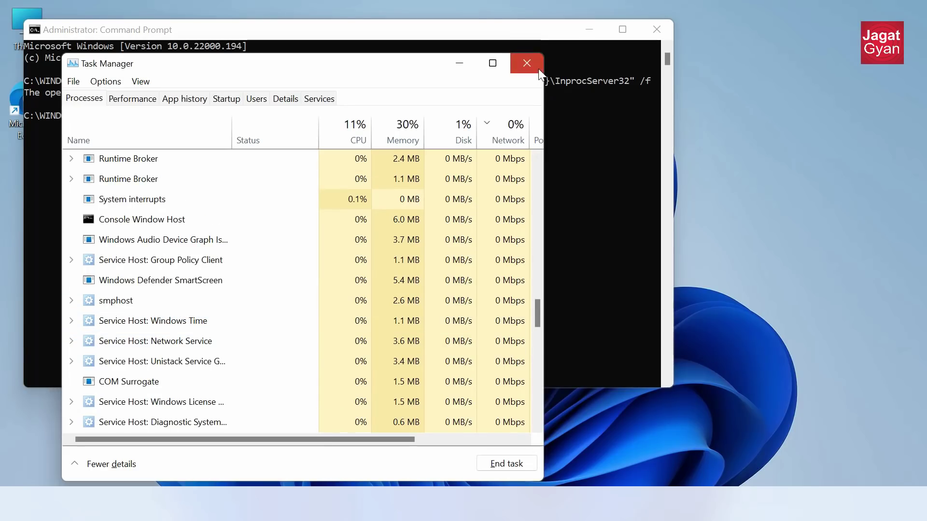
Examine the desktop's context menu after the Windows Explorer restart and refresh the desktop
{"action": "right_click", "coordinate": [713, 148]}
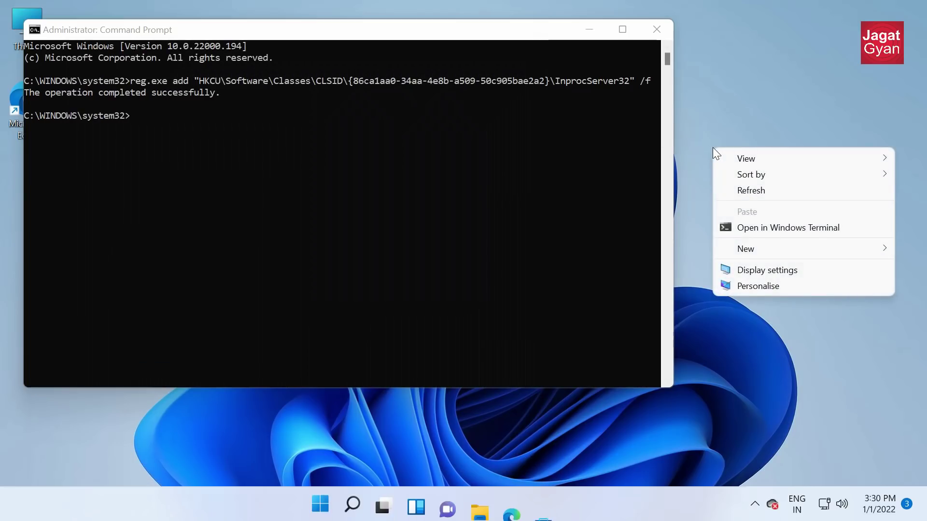
{"action": "left_click", "coordinate": [751, 192]}
{"action": "right_click", "coordinate": [748, 155]}
{"action": "left_click", "coordinate": [760, 193]}
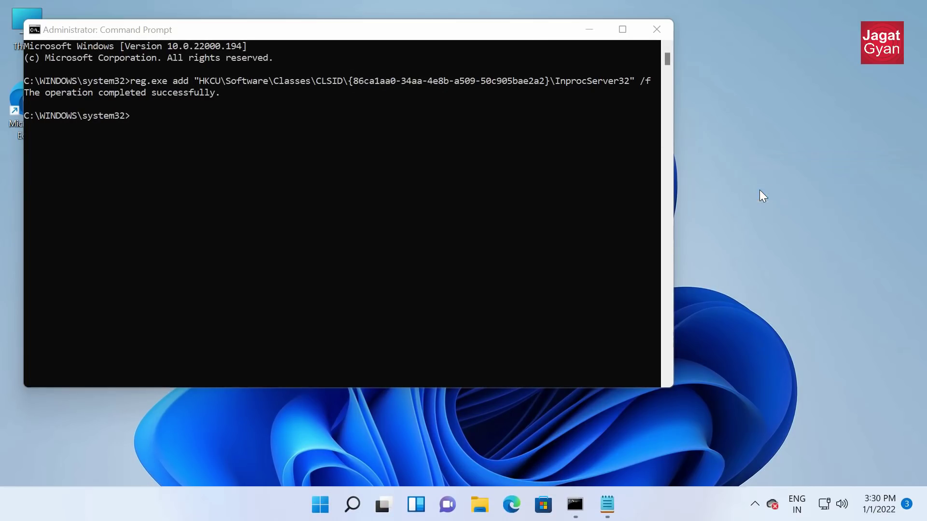
{"action": "right_click", "coordinate": [760, 190]}
{"action": "left_click", "coordinate": [777, 233]}
Minimise Command Prompt, check the context menu inside Local Disk (D:) in File Explorer, and check it on the desktop as well
{"action": "left_click", "coordinate": [589, 29]}
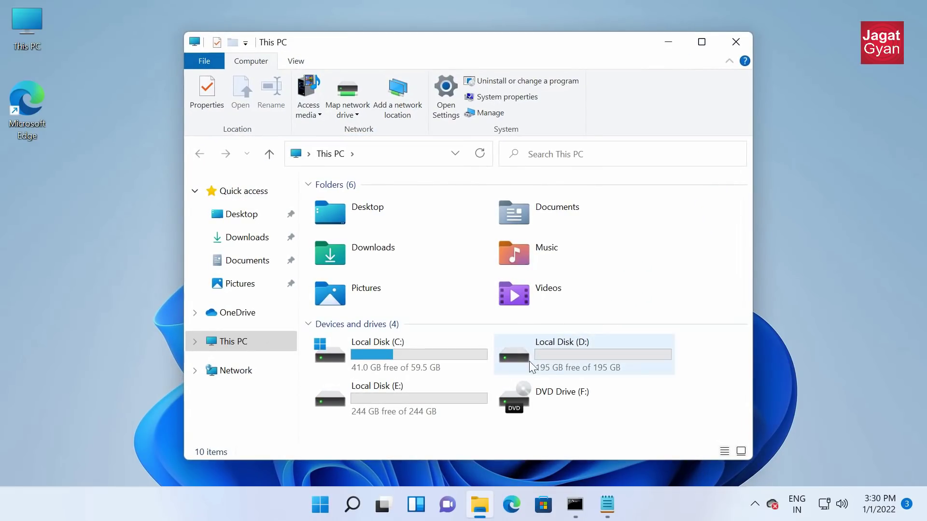
{"action": "double_click", "coordinate": [541, 290]}
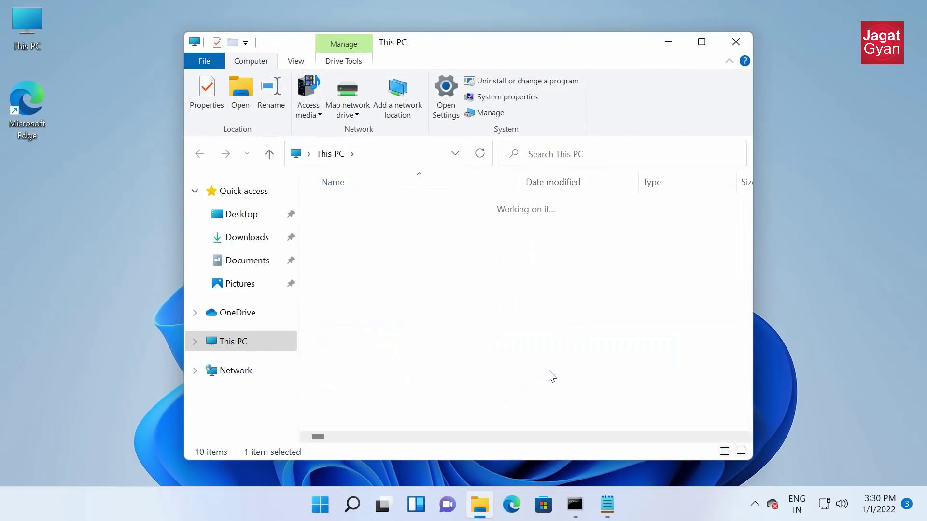
{"action": "right_click", "coordinate": [469, 291]}
{"action": "left_click", "coordinate": [501, 345]}
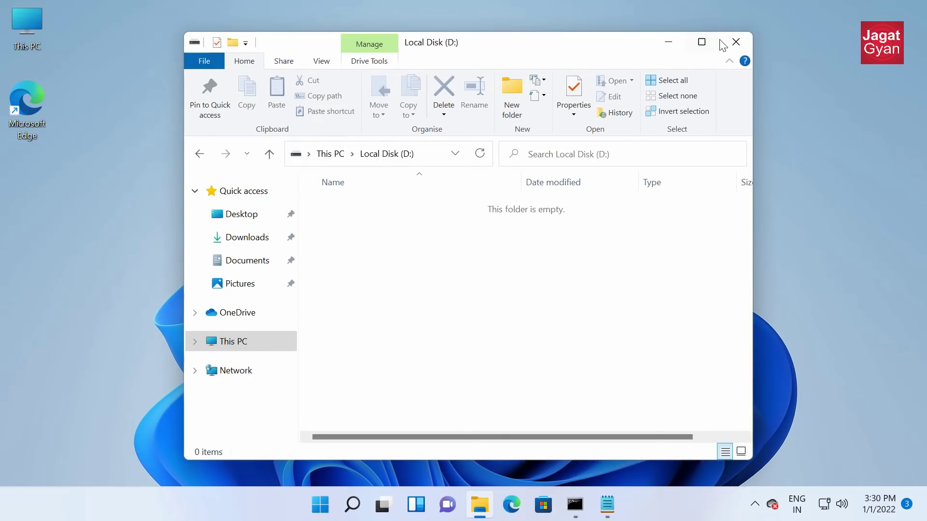
{"action": "left_click", "coordinate": [737, 42]}
{"action": "right_click", "coordinate": [566, 262]}
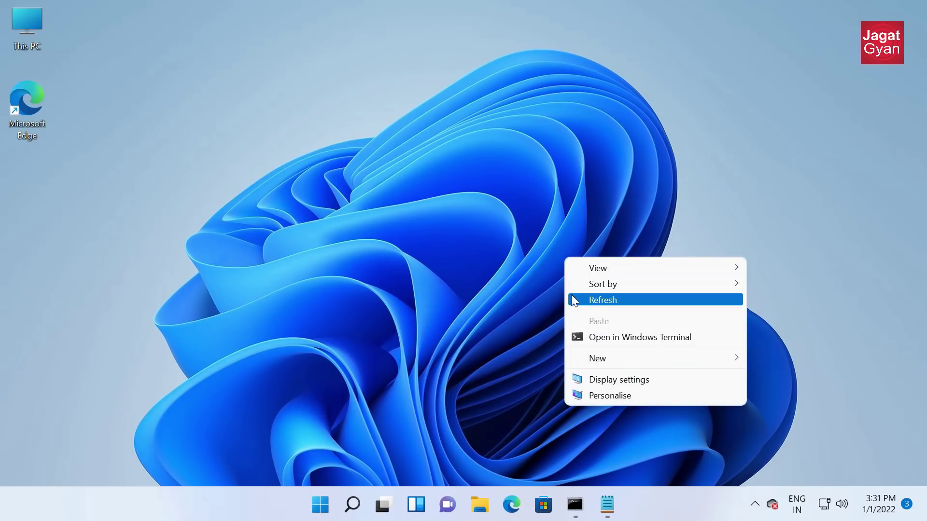
{"action": "left_click", "coordinate": [599, 301]}
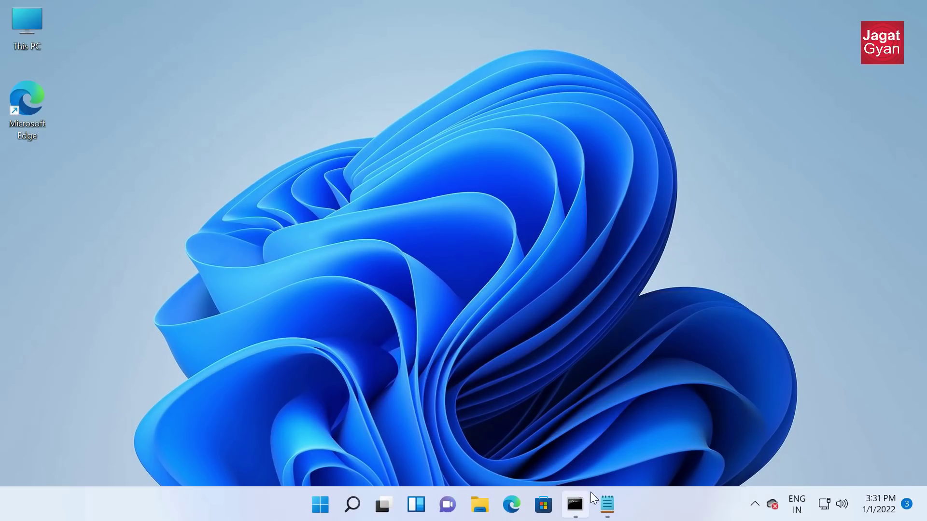
Paste the Contast menu REMOVE command from Notepad into Command Prompt without running it, and minimise both windows
{"action": "left_click", "coordinate": [606, 504]}
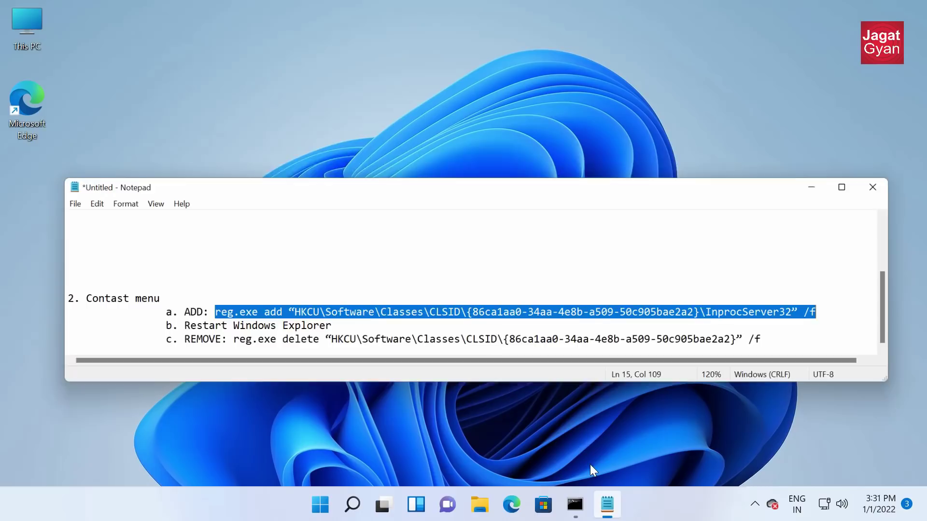
{"action": "left_click_drag", "start_coordinate": [196, 324], "coordinate": [764, 325]}
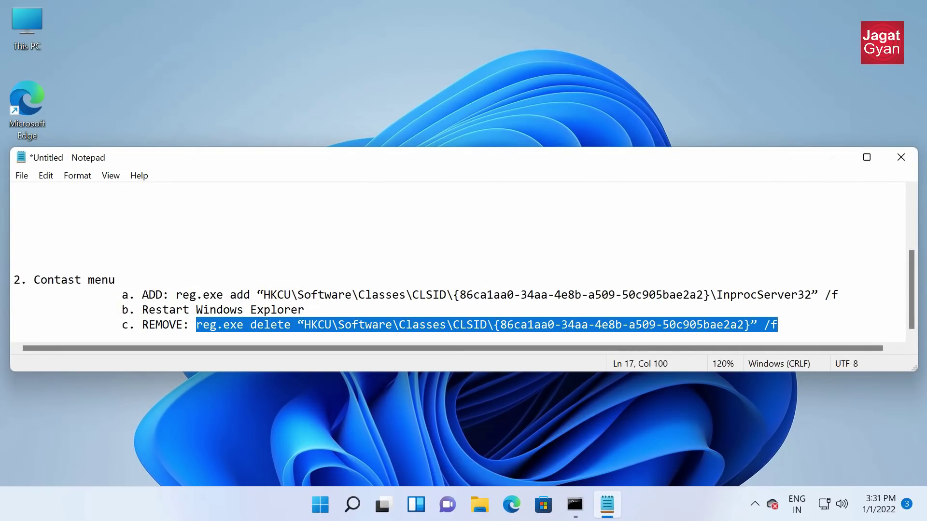
{"action": "right_click", "coordinate": [737, 325]}
{"action": "left_click", "coordinate": [789, 137]}
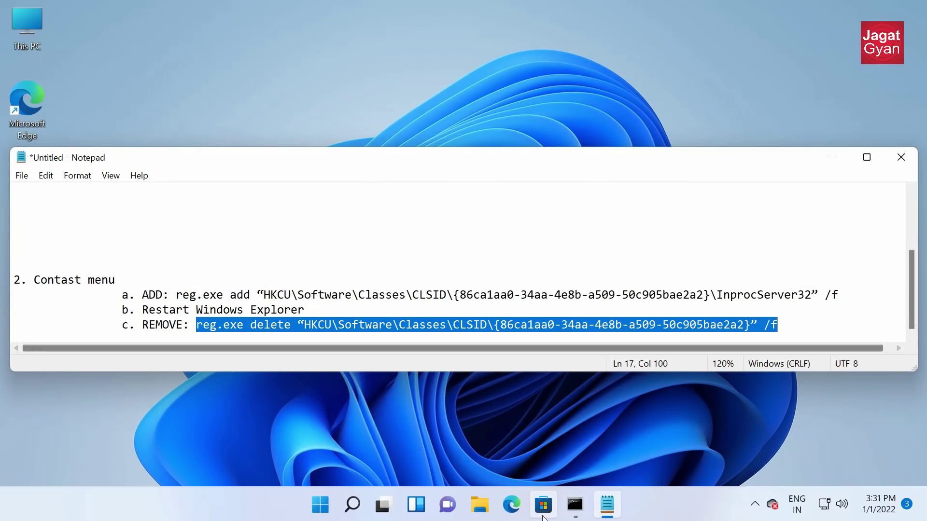
{"action": "left_click", "coordinate": [575, 504]}
{"action": "right_click", "coordinate": [178, 117]}
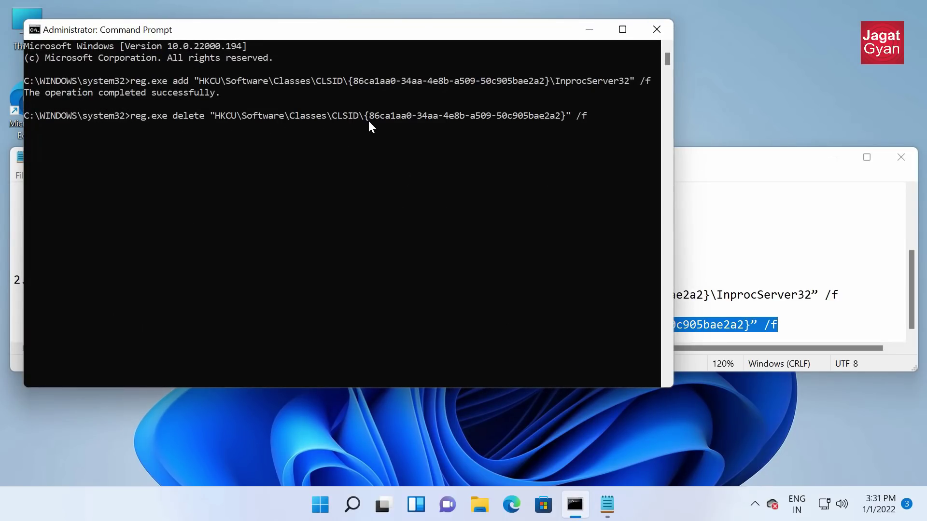
{"action": "left_click", "coordinate": [588, 34]}
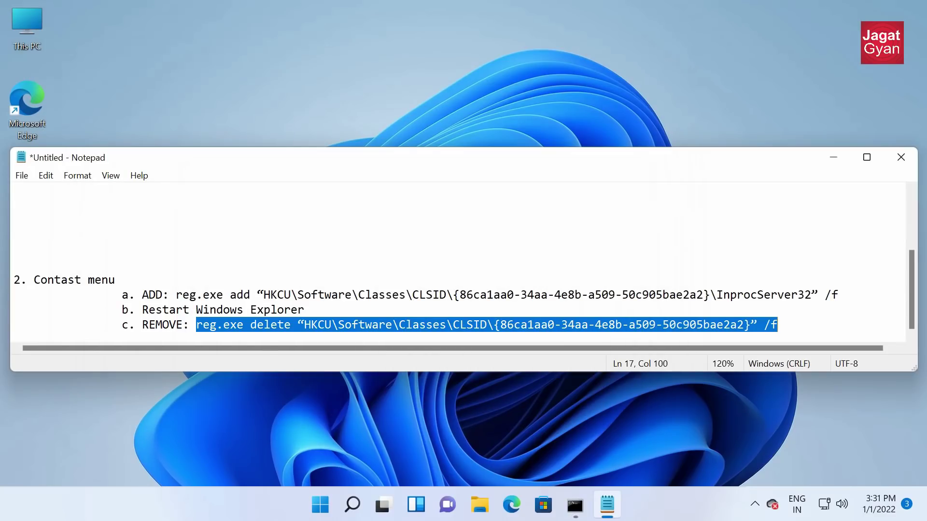
{"action": "left_click", "coordinate": [835, 158]}
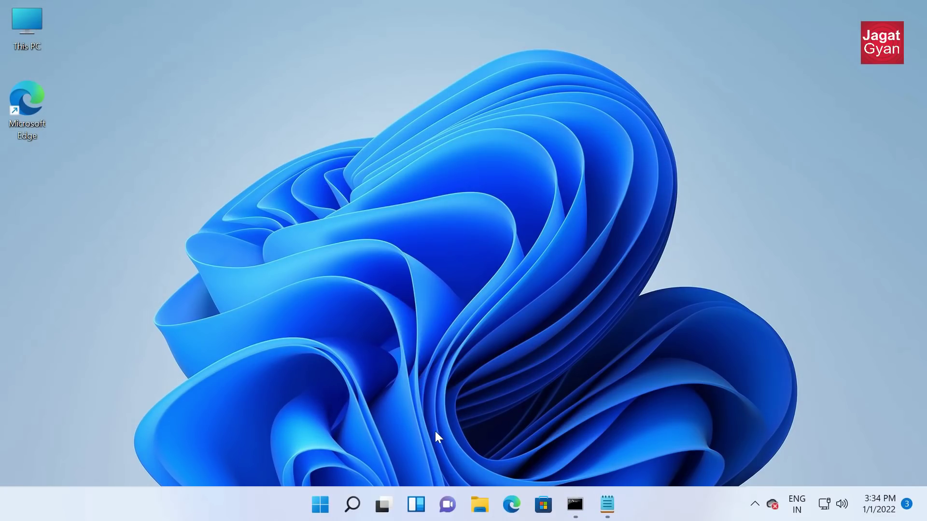
Open File Explorer to examine its ribbon, close it, and check the desktop's context menu again
{"action": "left_click", "coordinate": [476, 503]}
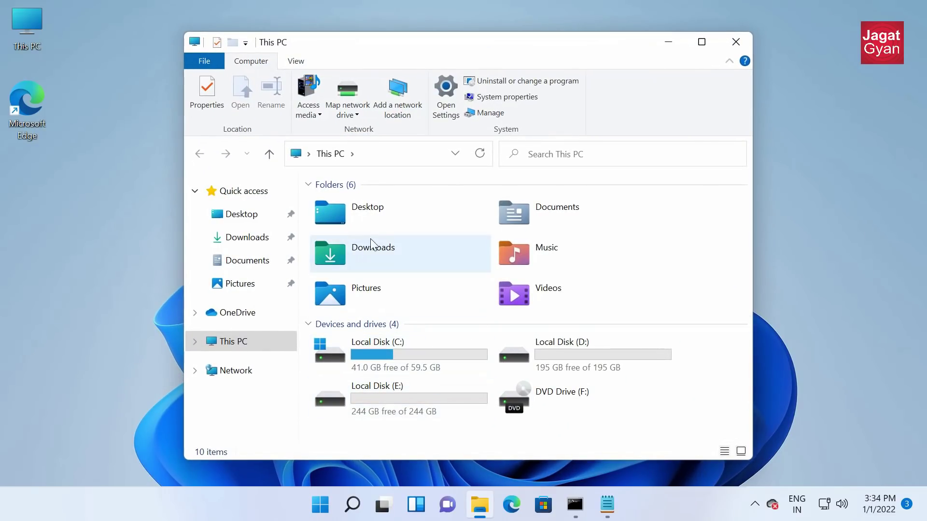
{"action": "left_click", "coordinate": [736, 42]}
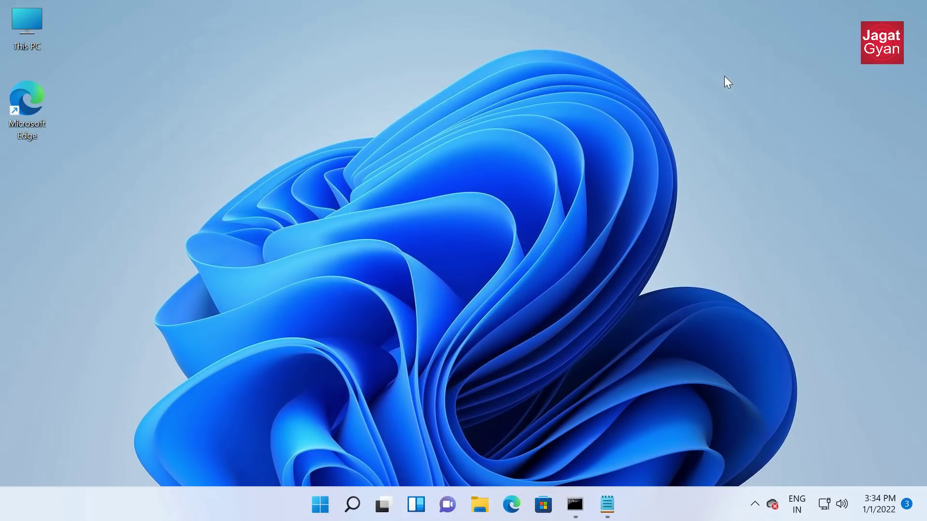
{"action": "right_click", "coordinate": [724, 76]}
{"action": "left_click", "coordinate": [755, 119]}
Close Command Prompt, open the taskbar settings and turn off the Chat taskbar item
{"action": "right_click", "coordinate": [574, 489]}
{"action": "left_click", "coordinate": [580, 473]}
{"action": "right_click", "coordinate": [610, 505]}
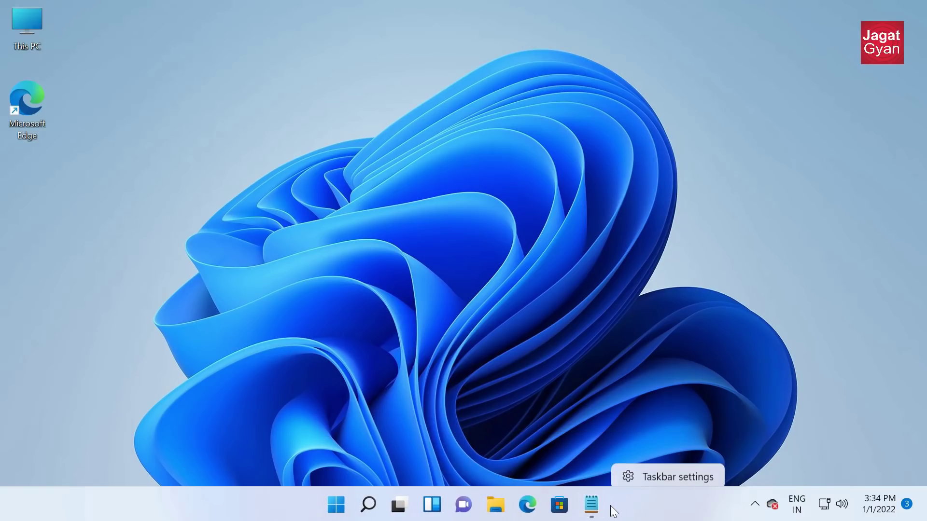
{"action": "left_click", "coordinate": [668, 476]}
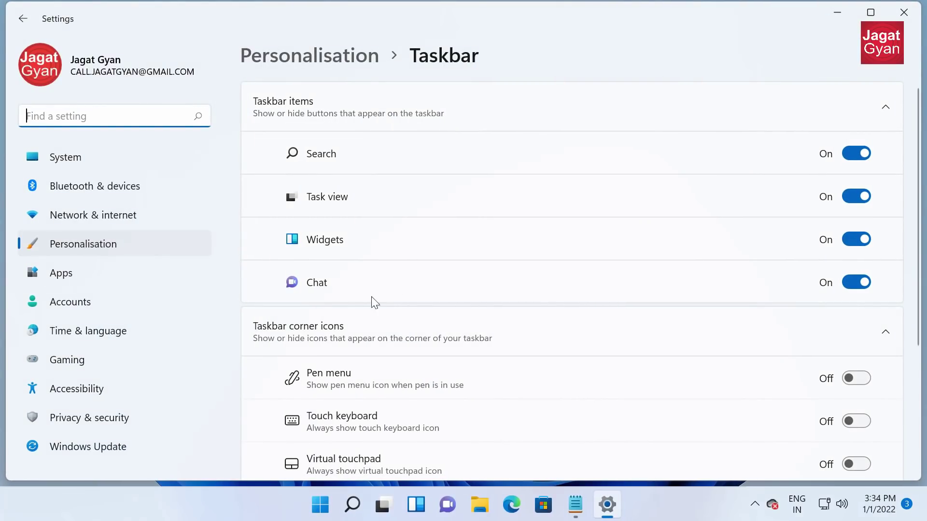
{"action": "left_click", "coordinate": [858, 282]}
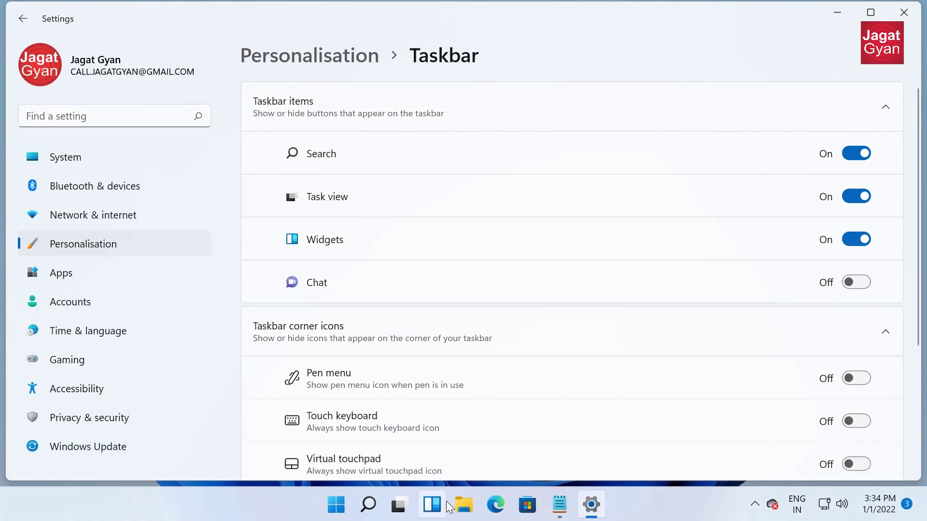
Toggle the Chat taskbar item on and back off, and turn off the Widgets taskbar item
{"action": "left_click", "coordinate": [856, 283]}
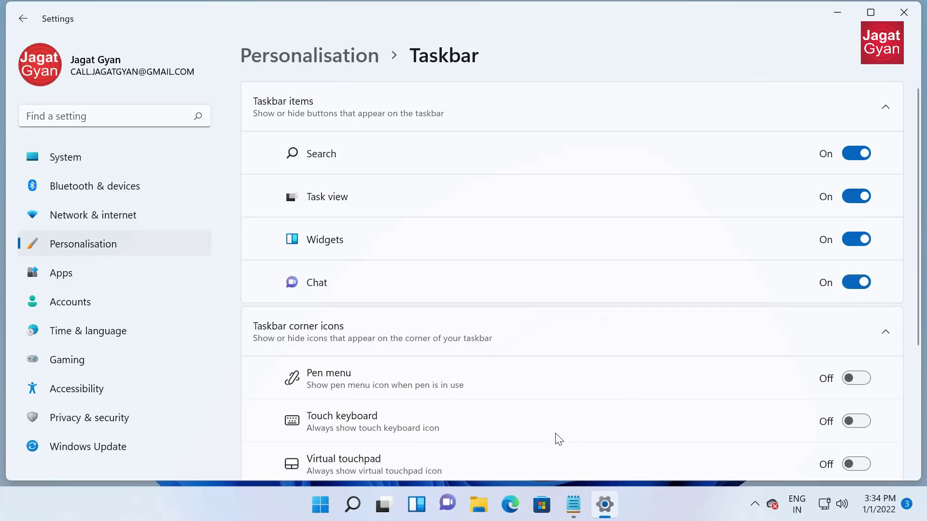
{"action": "left_click", "coordinate": [847, 283]}
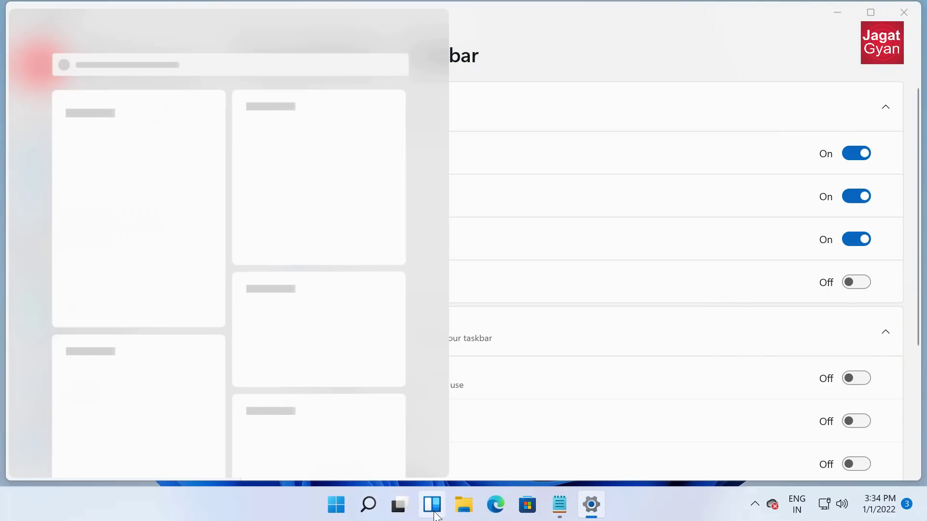
{"action": "left_click", "coordinate": [857, 243]}
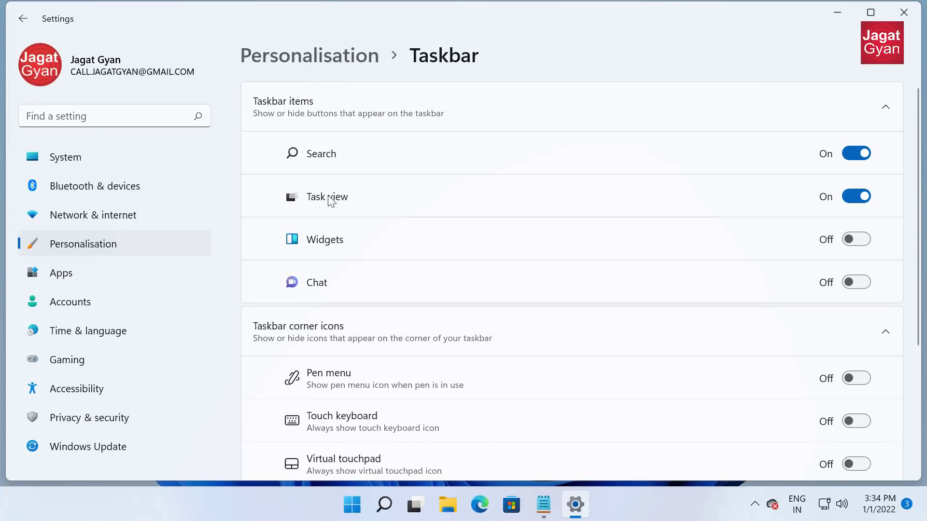
Open and close Task View several times to examine it, and toggle its taskbar item off and back on
{"action": "left_click", "coordinate": [415, 506]}
{"action": "left_click", "coordinate": [414, 508]}
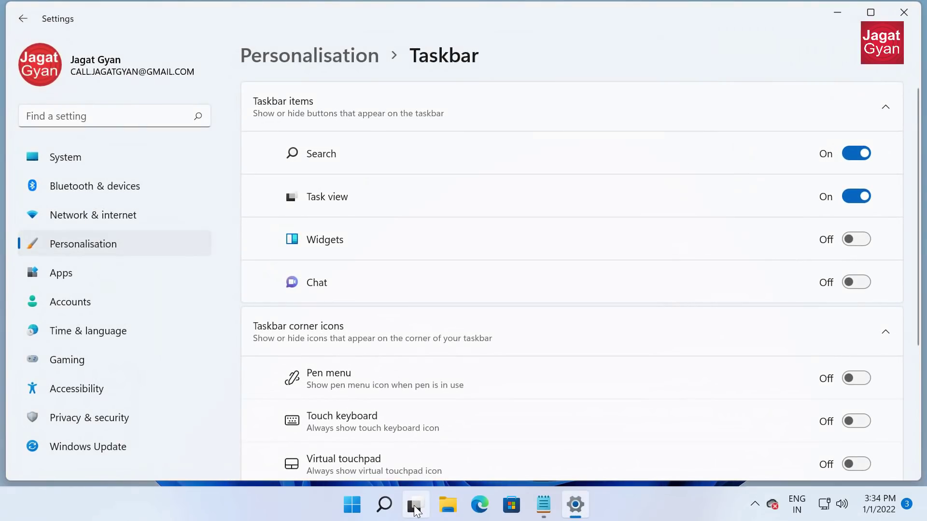
{"action": "left_click", "coordinate": [414, 507]}
{"action": "left_click", "coordinate": [414, 508]}
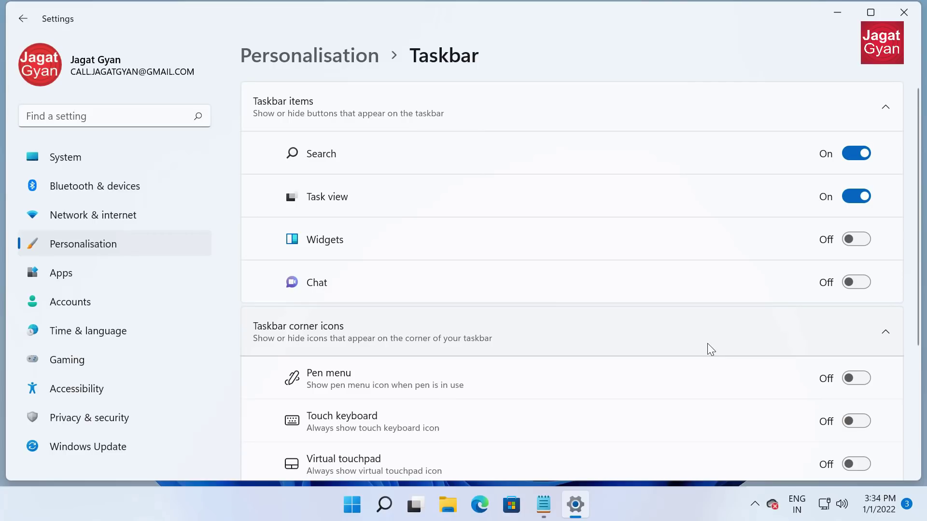
{"action": "key", "text": "super+Tab"}
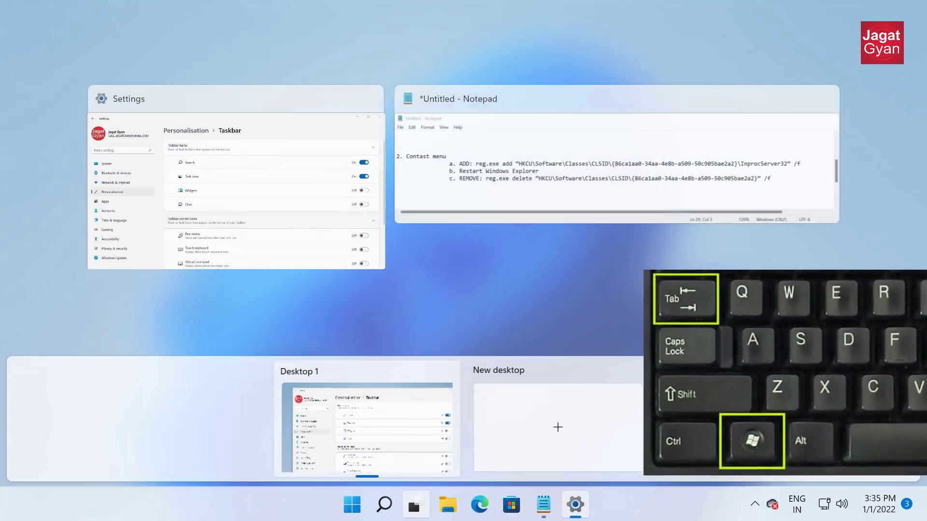
{"action": "key", "text": "super+Tab"}
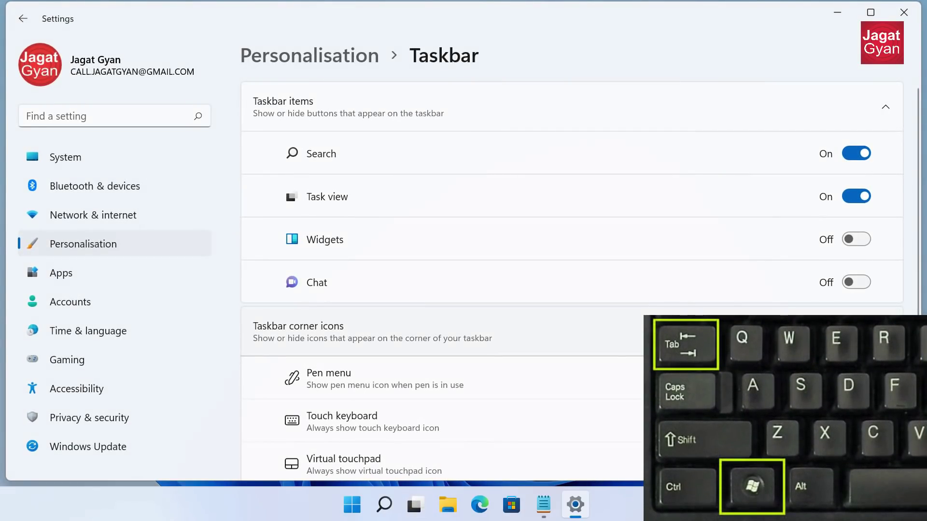
{"action": "left_click", "coordinate": [847, 203]}
{"action": "left_click", "coordinate": [848, 203]}
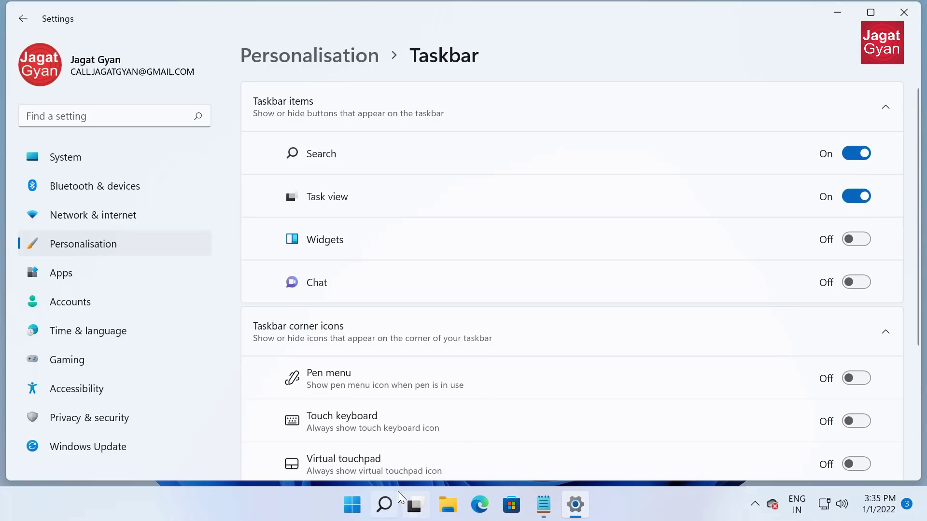
Test searching with "fdvbdf" from Start and with "fb" from the taskbar's Search item, closing the results each time
{"action": "left_click", "coordinate": [353, 505]}
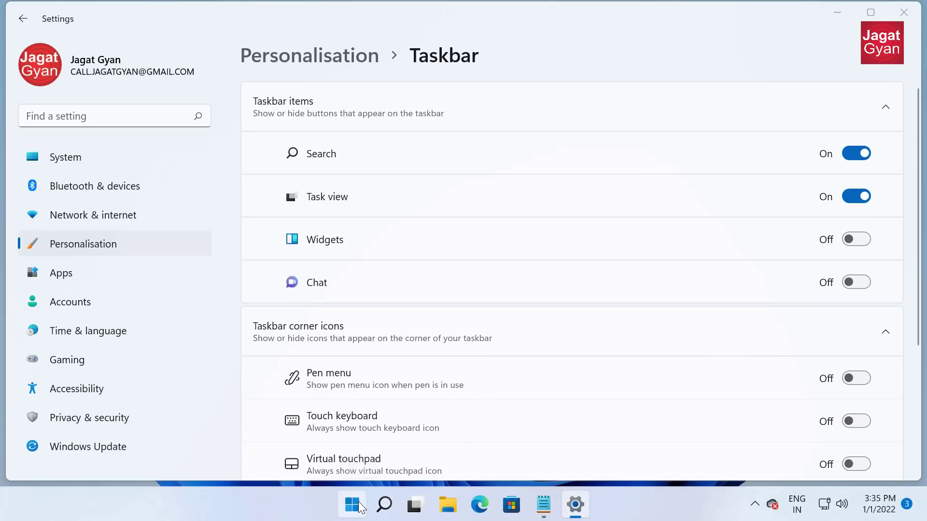
{"action": "type", "text": "fdvbdf"}
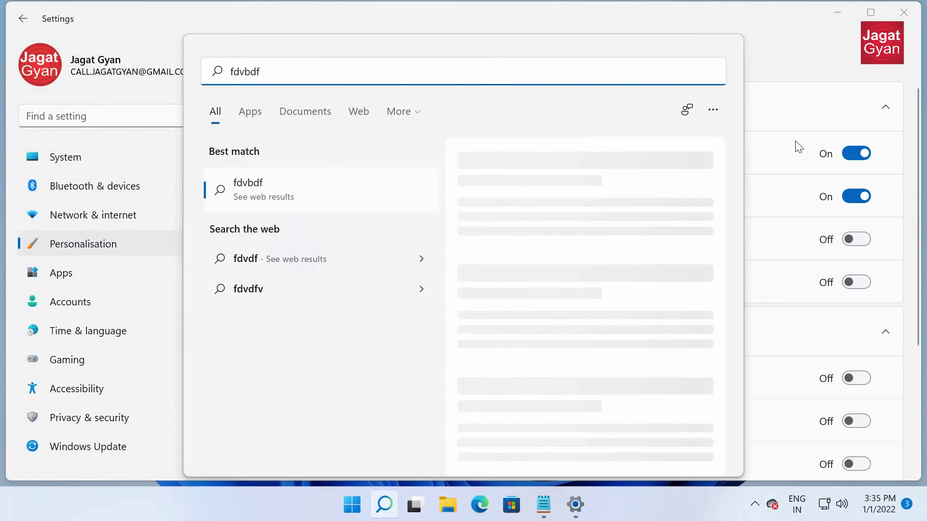
{"action": "left_click", "coordinate": [792, 82]}
{"action": "left_click", "coordinate": [386, 505]}
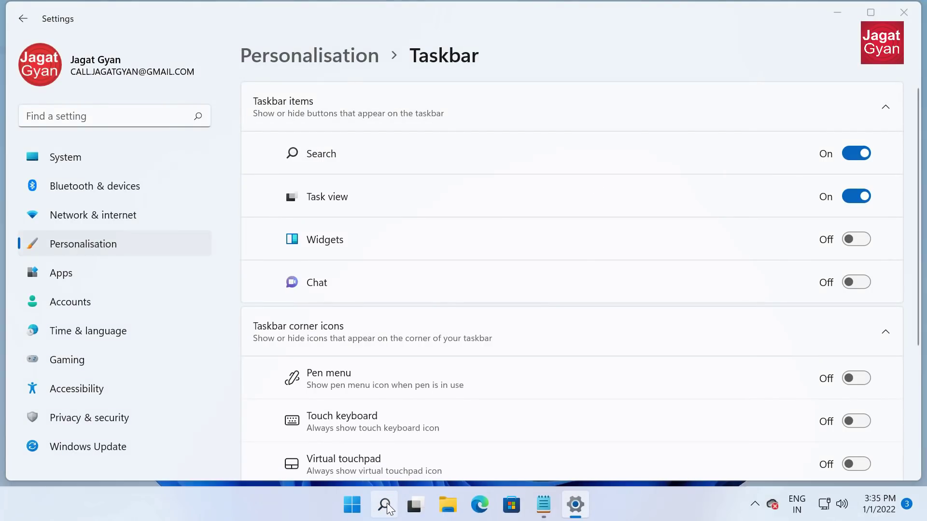
{"action": "type", "text": "fb"}
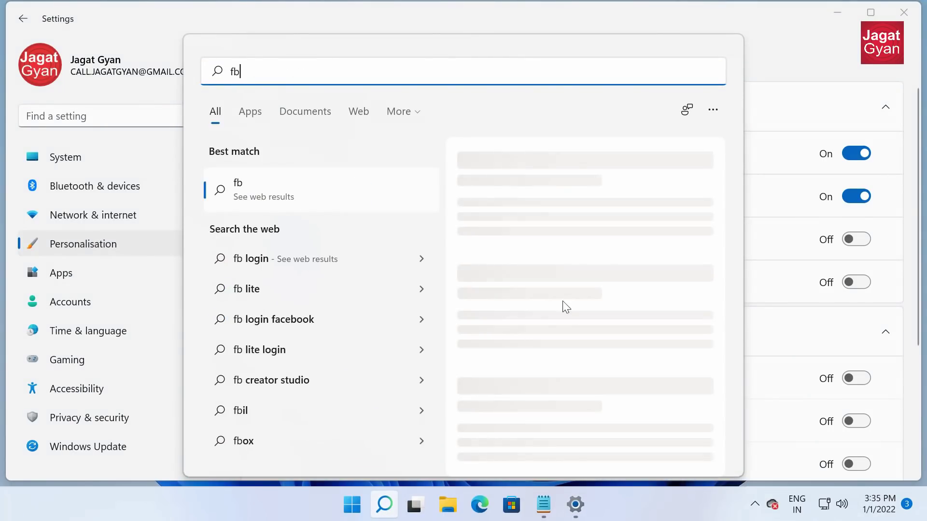
{"action": "left_click", "coordinate": [797, 82]}
Turn off the Search and Task view taskbar items, and set the taskbar alignment to Left
{"action": "left_click", "coordinate": [857, 154]}
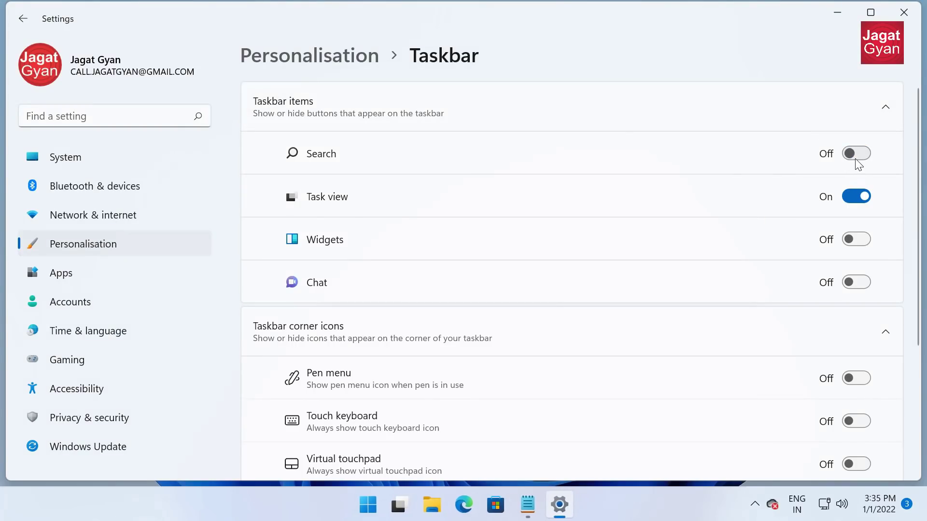
{"action": "left_click", "coordinate": [858, 197]}
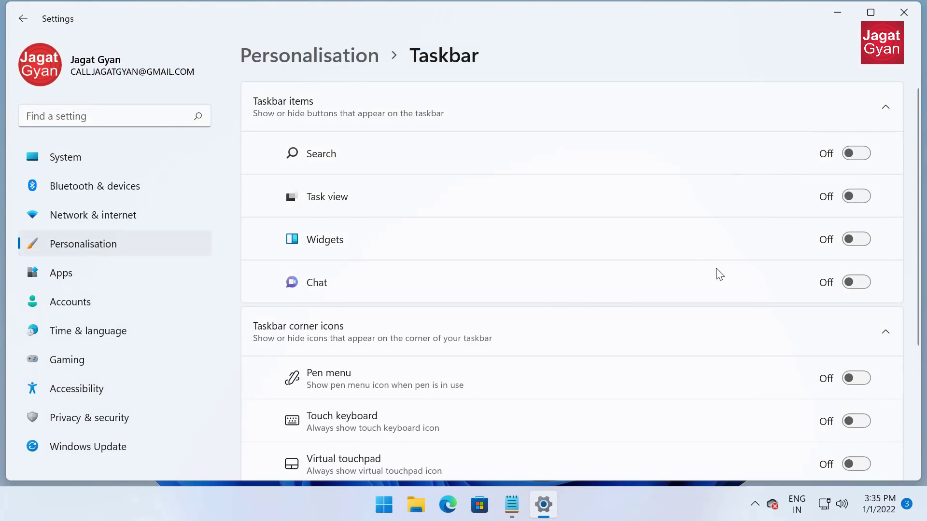
{"action": "scroll", "coordinate": [680, 285], "scroll_direction": "down", "scroll_amount": 3}
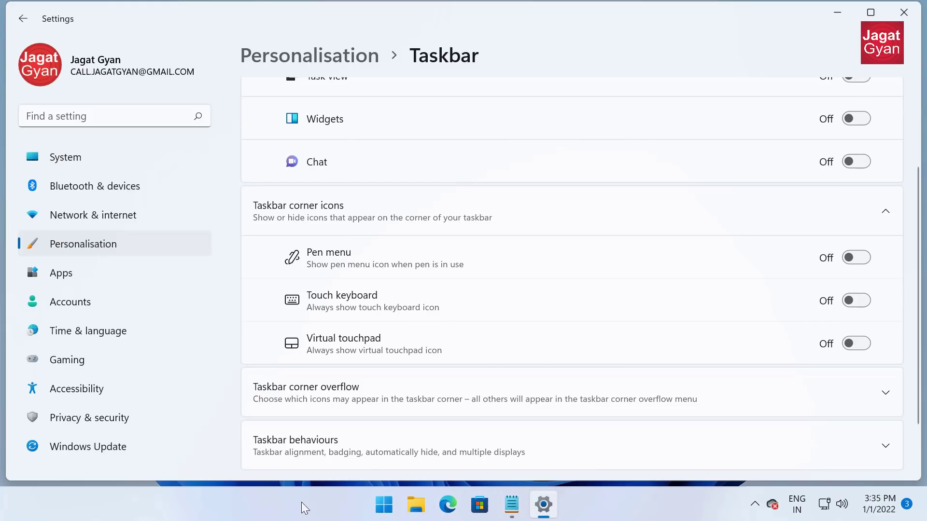
{"action": "scroll", "coordinate": [444, 336], "scroll_direction": "down", "scroll_amount": 2}
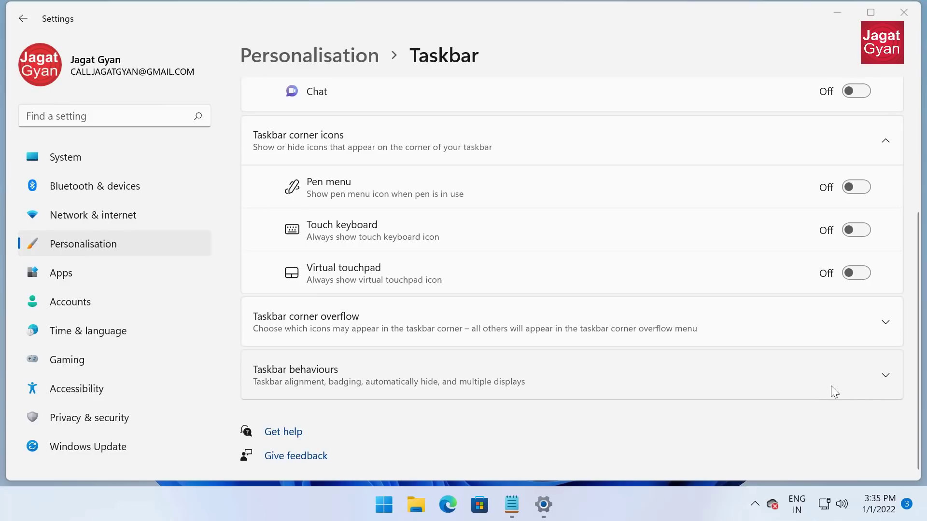
{"action": "left_click", "coordinate": [881, 379]}
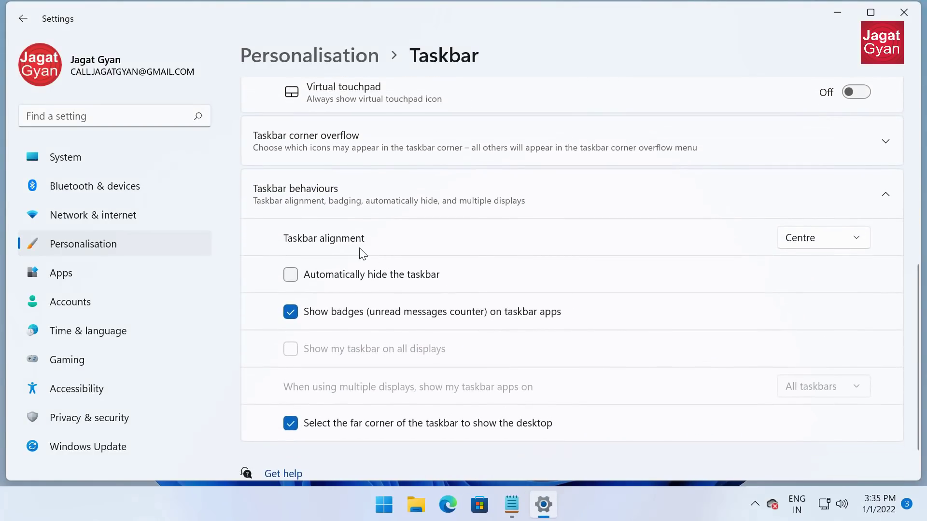
{"action": "left_click", "coordinate": [809, 246]}
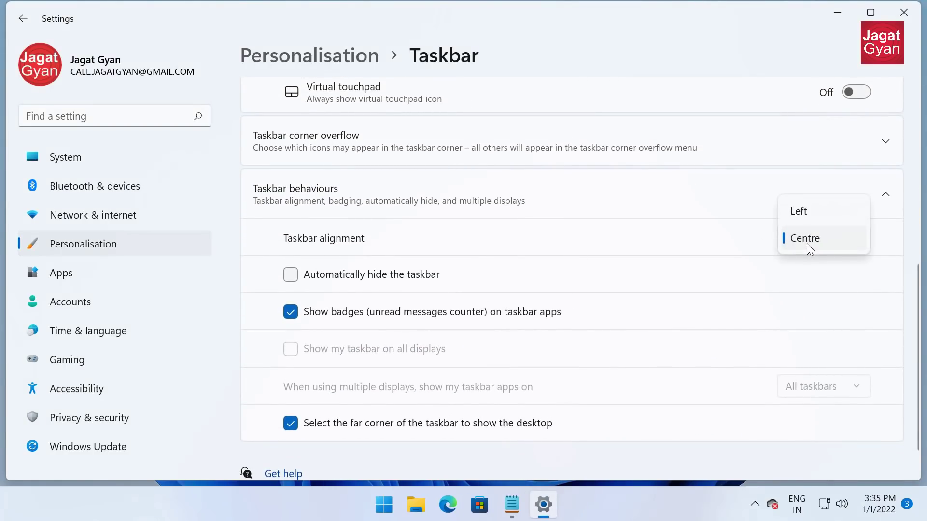
{"action": "left_click", "coordinate": [815, 211]}
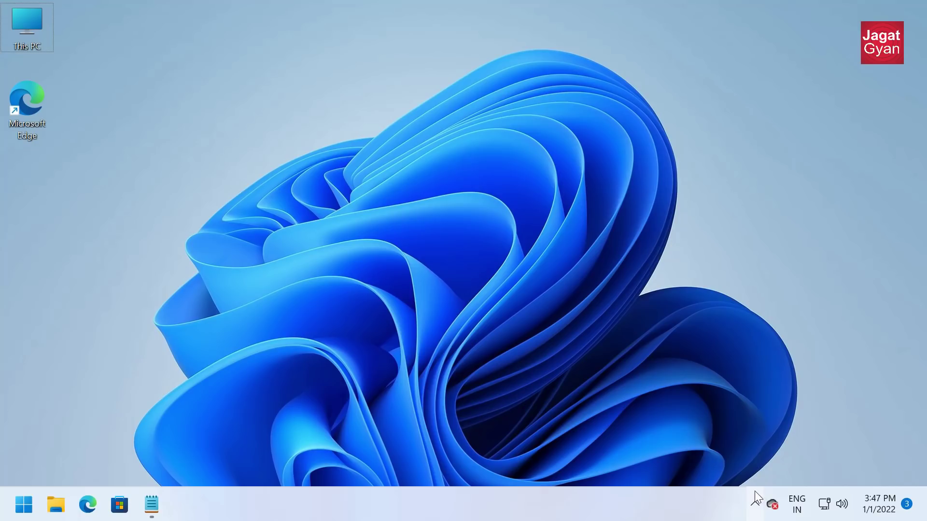
Search for "reg" and open Registry Editor as administrator, allowing it to make changes
{"action": "left_click", "coordinate": [17, 513]}
{"action": "type", "text": "reg"}
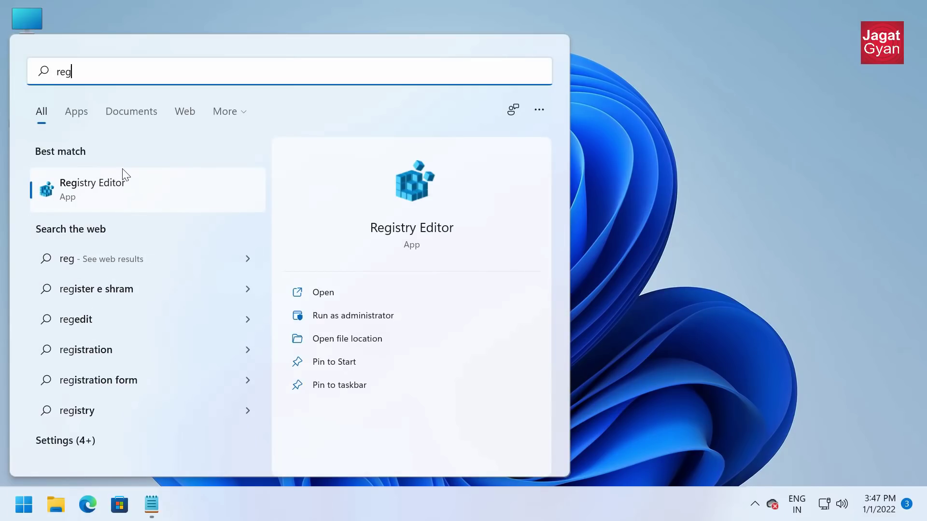
{"action": "right_click", "coordinate": [121, 182]}
{"action": "left_click", "coordinate": [211, 202]}
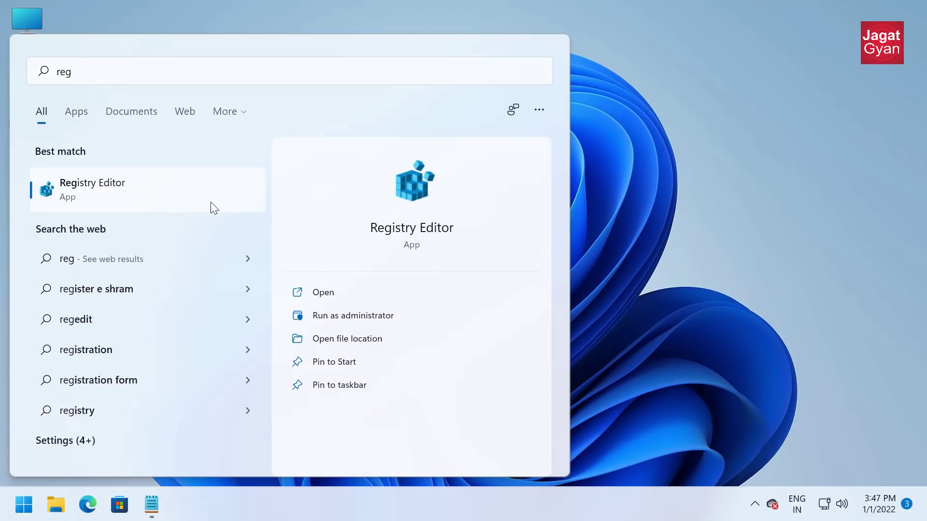
{"action": "left_click", "coordinate": [410, 366]}
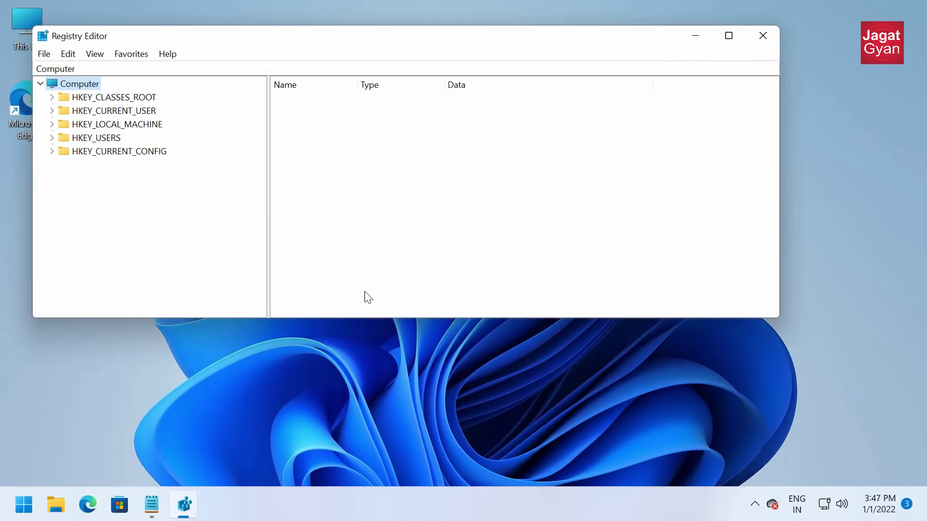
Copy the path \HKEY_CURRENT_USER\Software\Microsoft\Windows\CurrentVersion\Explorer\Advanced from the Change size section in Notepad, and minimise Notepad
{"action": "left_click", "coordinate": [75, 69]}
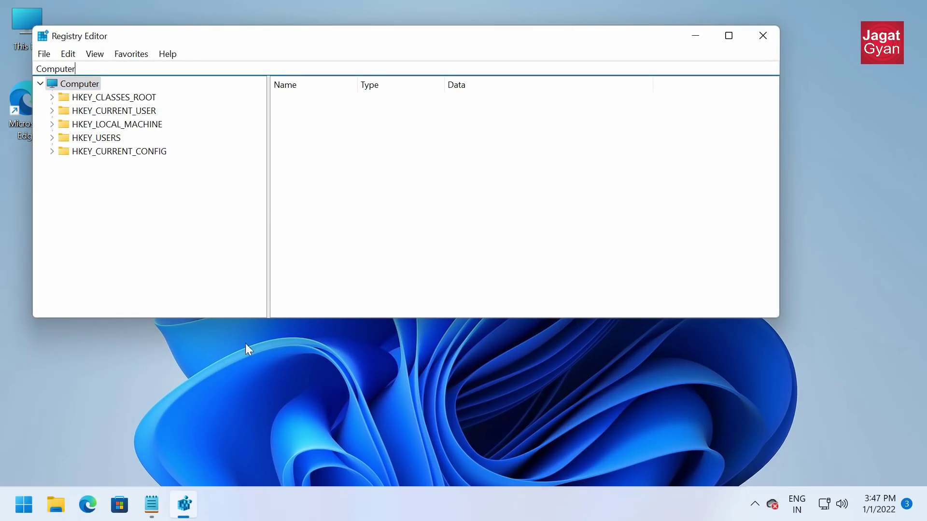
{"action": "left_click", "coordinate": [153, 502]}
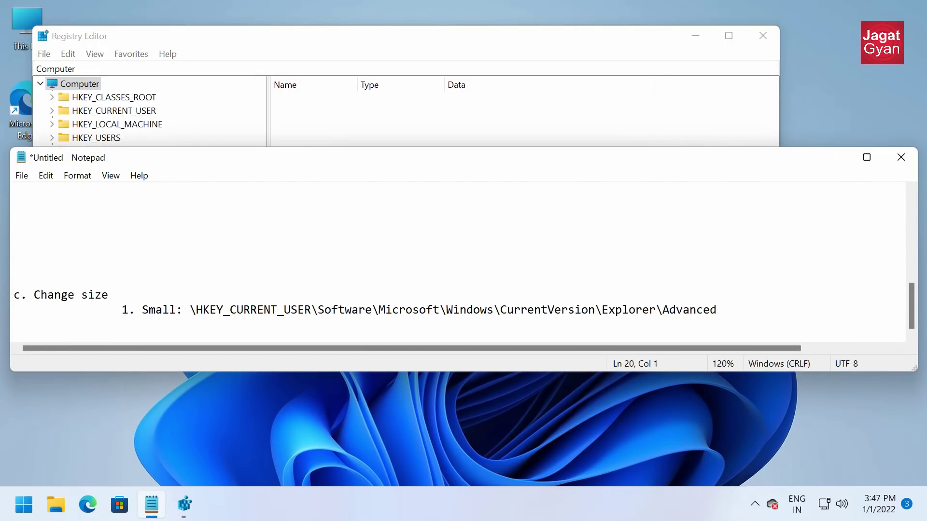
{"action": "left_click_drag", "start_coordinate": [717, 309], "coordinate": [190, 309]}
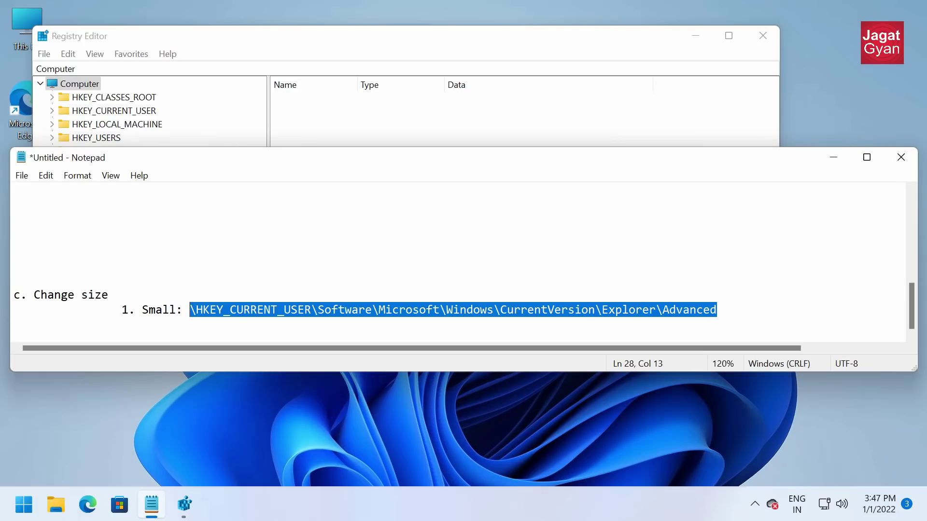
{"action": "right_click", "coordinate": [685, 314]}
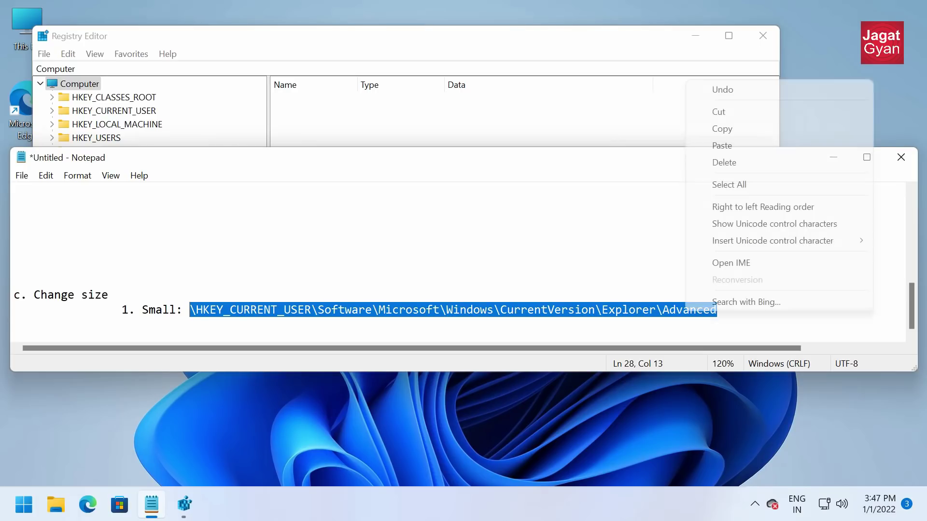
{"action": "left_click", "coordinate": [741, 130]}
{"action": "left_click", "coordinate": [828, 162]}
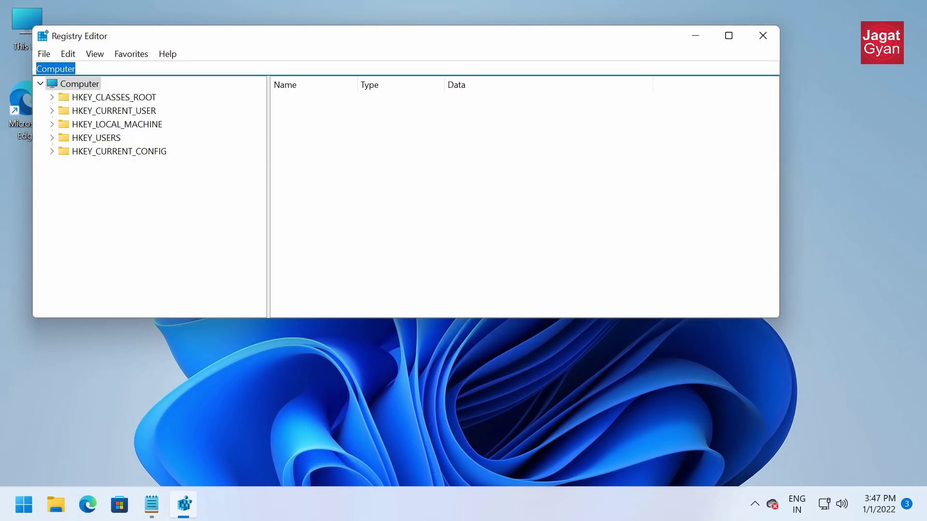
Paste the copied path after Computer in Registry Editor's address and go to the Explorer\Advanced key
{"action": "key", "text": "End"}
{"action": "right_click", "coordinate": [87, 69]}
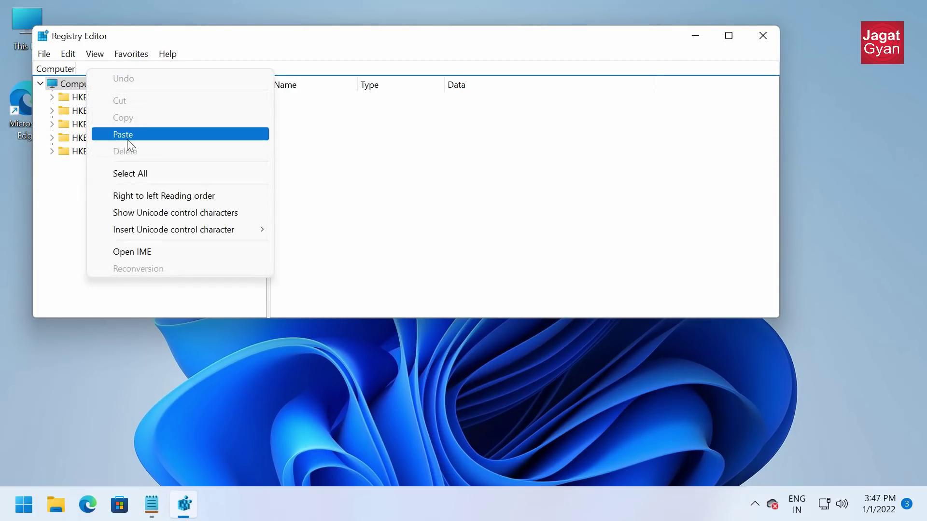
{"action": "left_click", "coordinate": [128, 134]}
{"action": "left_click_drag", "start_coordinate": [414, 68], "coordinate": [37, 69]}
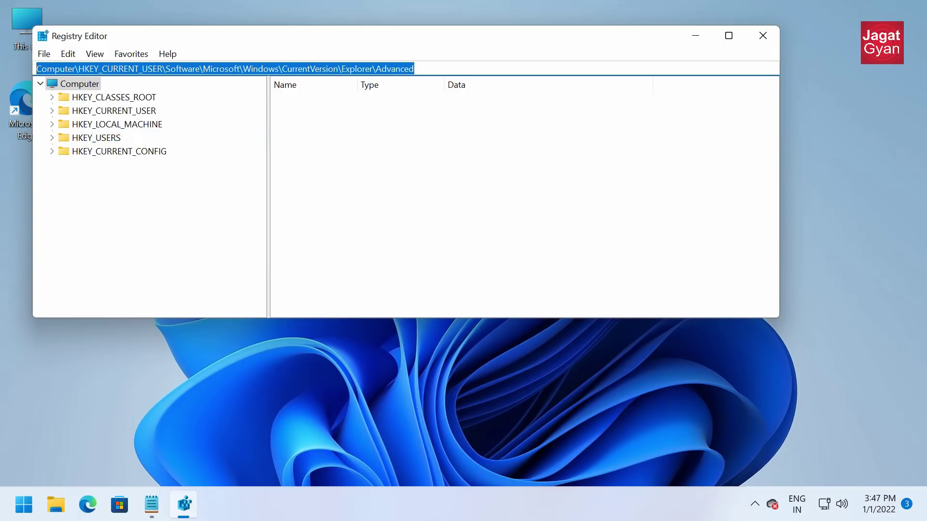
{"action": "key", "text": "Return"}
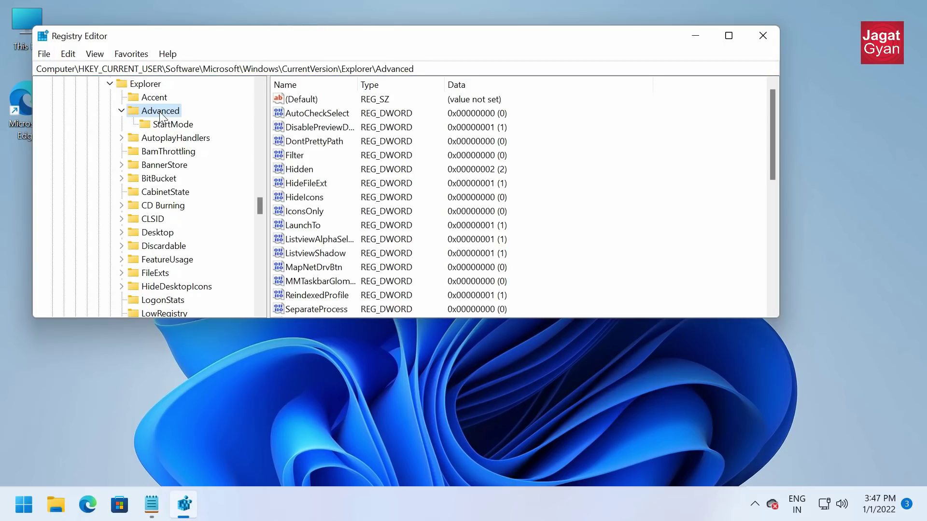
Create a new DWORD (32-bit) value named TaskbarSi in the Explorer\Advanced registry key
{"action": "left_click_drag", "start_coordinate": [565, 38], "coordinate": [546, 27]}
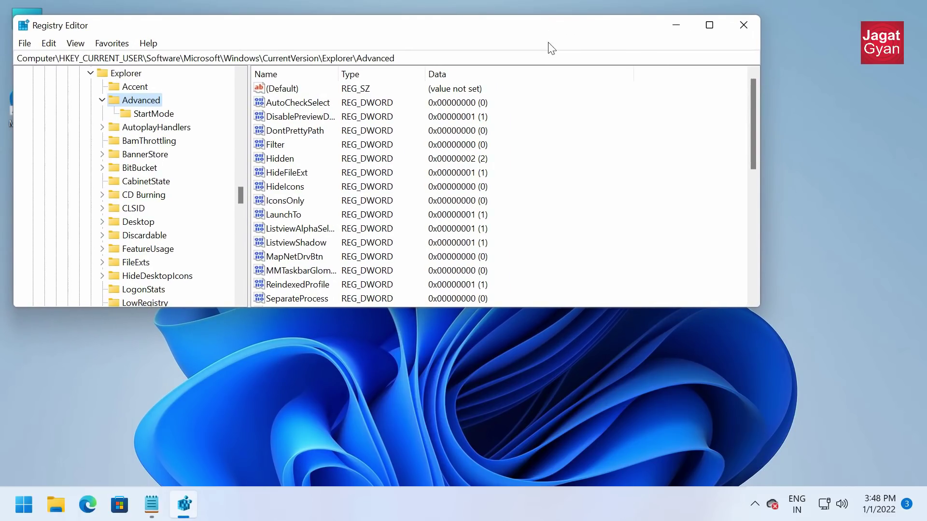
{"action": "right_click", "coordinate": [555, 128]}
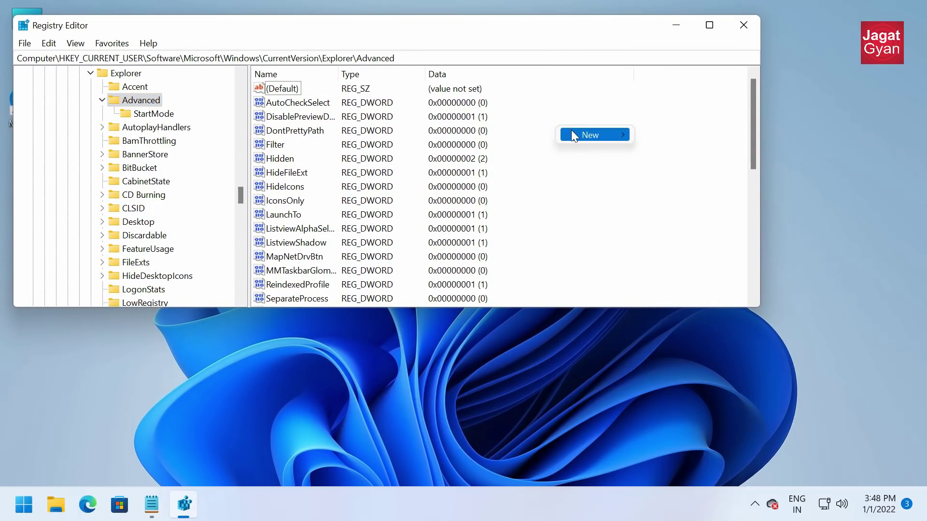
{"action": "mouse_move", "coordinate": [588, 135]}
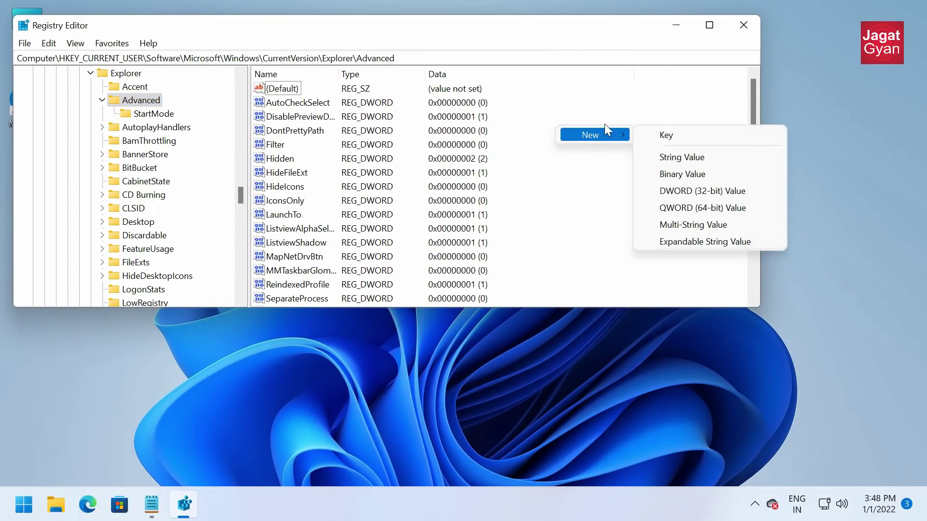
{"action": "right_click", "coordinate": [599, 115]}
{"action": "mouse_move", "coordinate": [629, 124]}
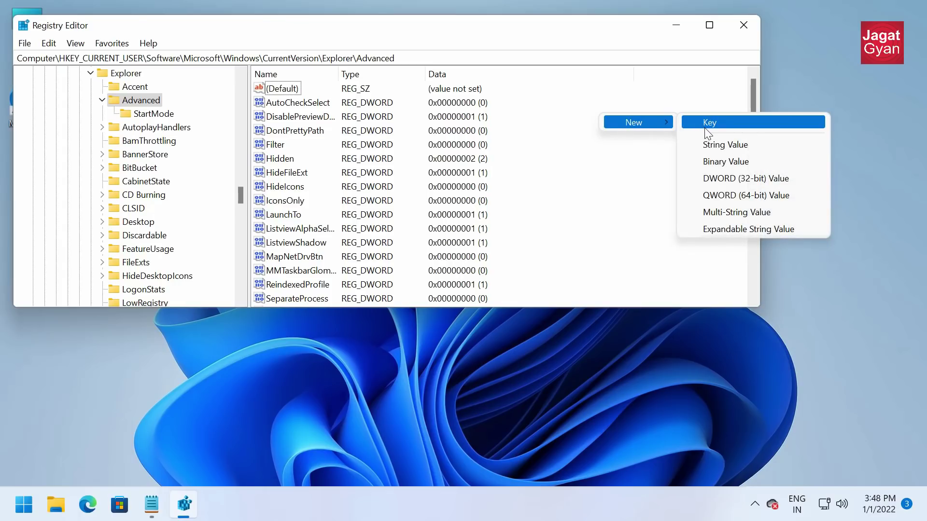
{"action": "left_click", "coordinate": [738, 183]}
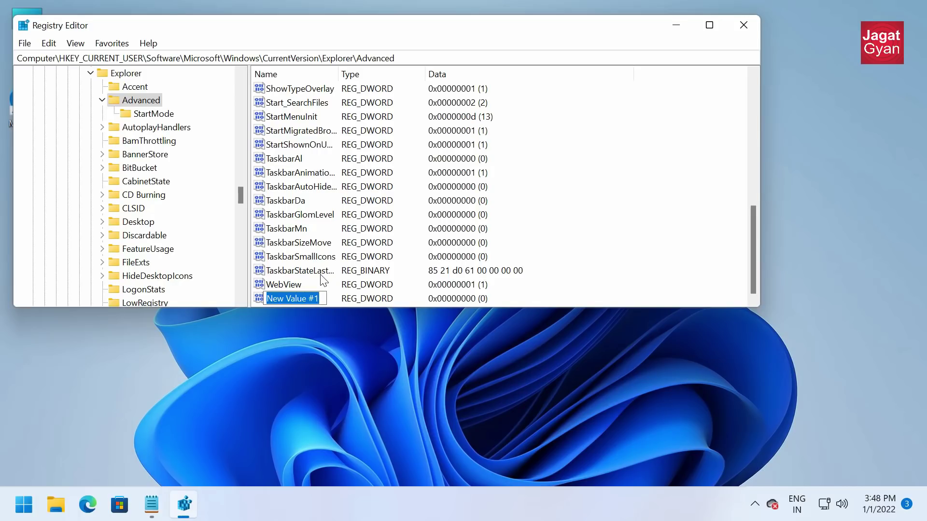
{"action": "type", "text": "Taskba"}
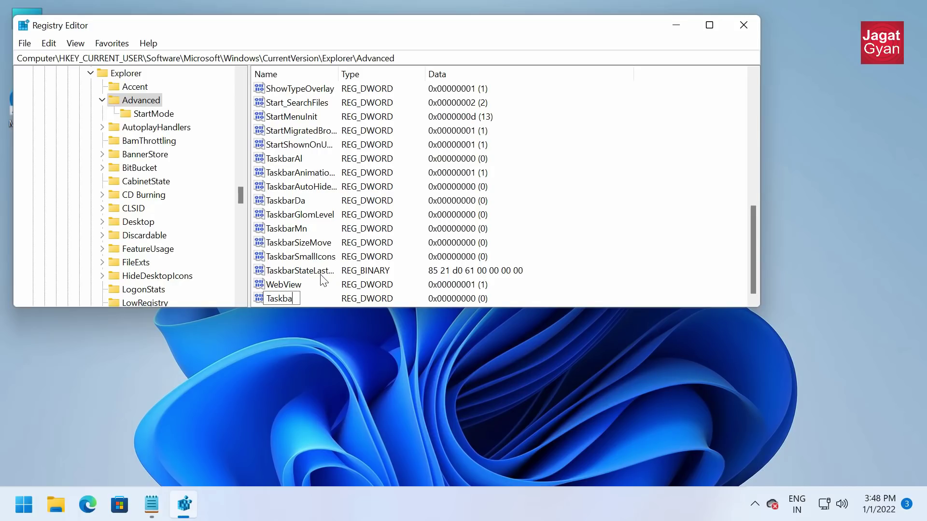
{"action": "type", "text": "rSi"}
{"action": "key", "text": "Return"}
Confirm 0 as the value data of TaskbarSi and close Registry Editor
{"action": "double_click", "coordinate": [319, 298]}
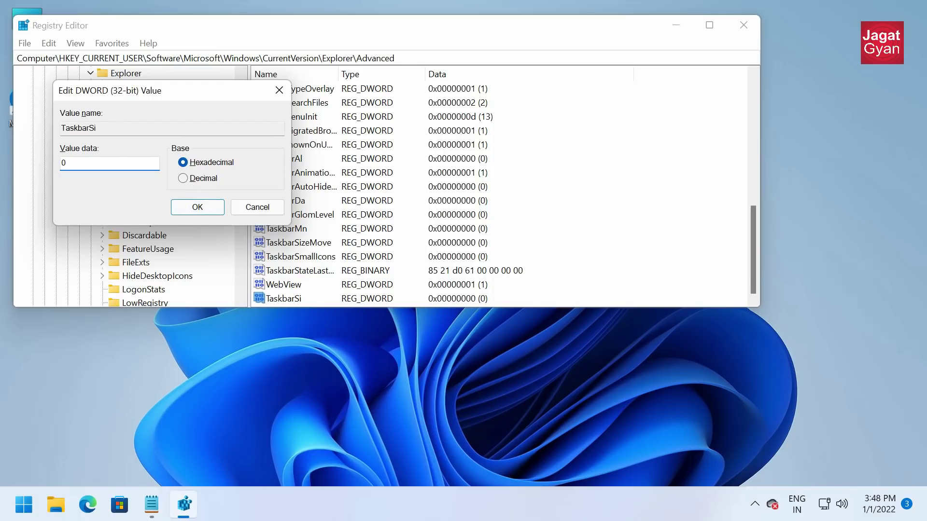
{"action": "left_click", "coordinate": [215, 206]}
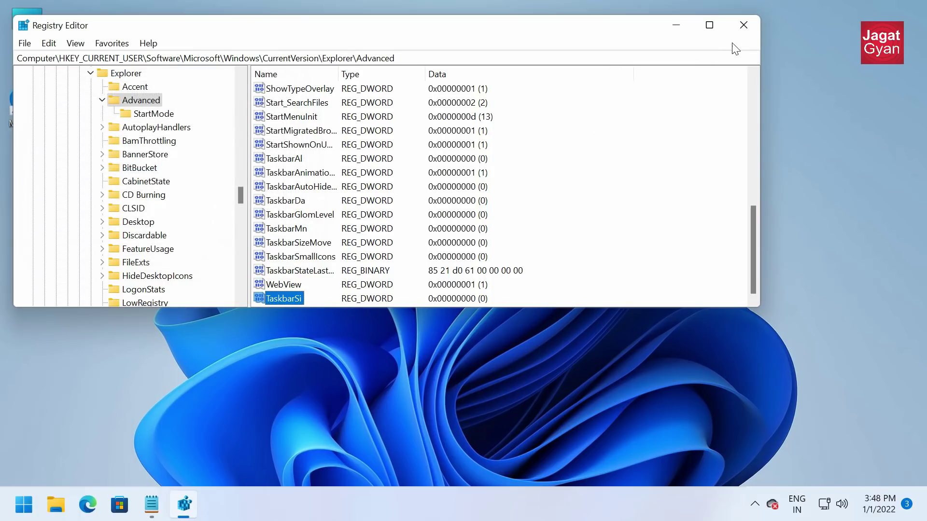
{"action": "left_click", "coordinate": [743, 25]}
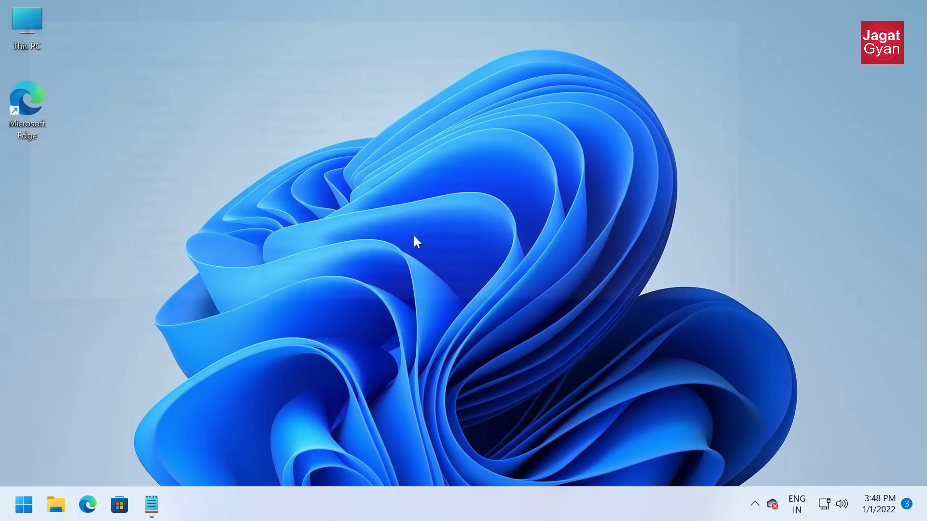
Search for "tas" to open Task Manager, and restart the Windows Explorer process to apply the taskbar size
{"action": "left_click", "coordinate": [11, 515]}
{"action": "type", "text": "tas"}
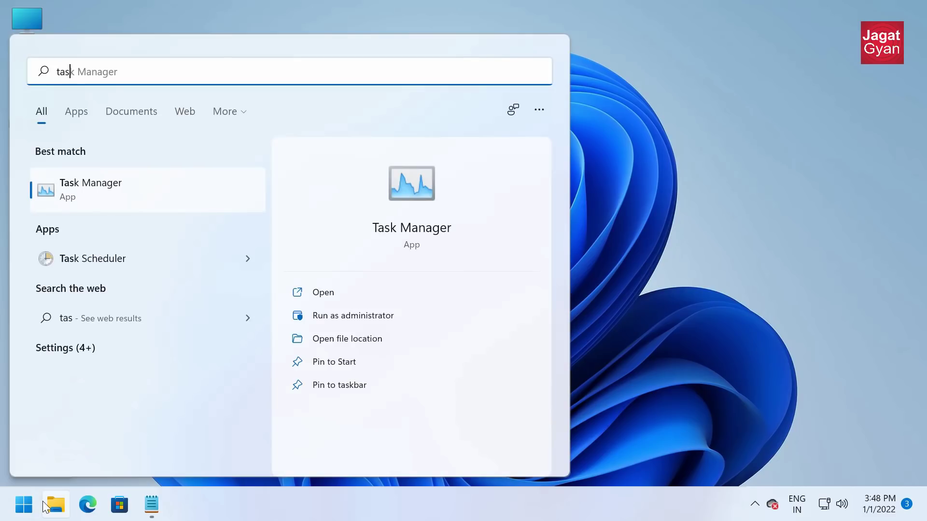
{"action": "key", "text": "Return"}
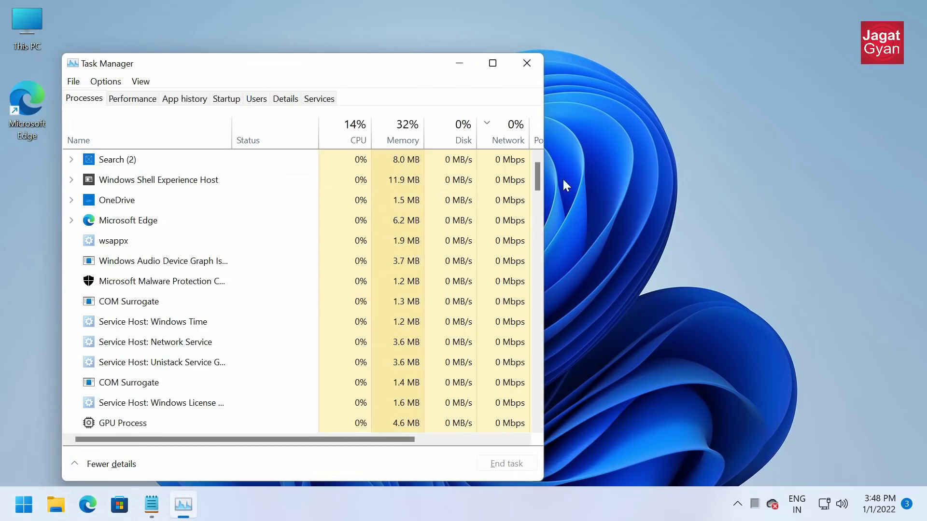
{"action": "left_click_drag", "start_coordinate": [540, 177], "coordinate": [535, 309]}
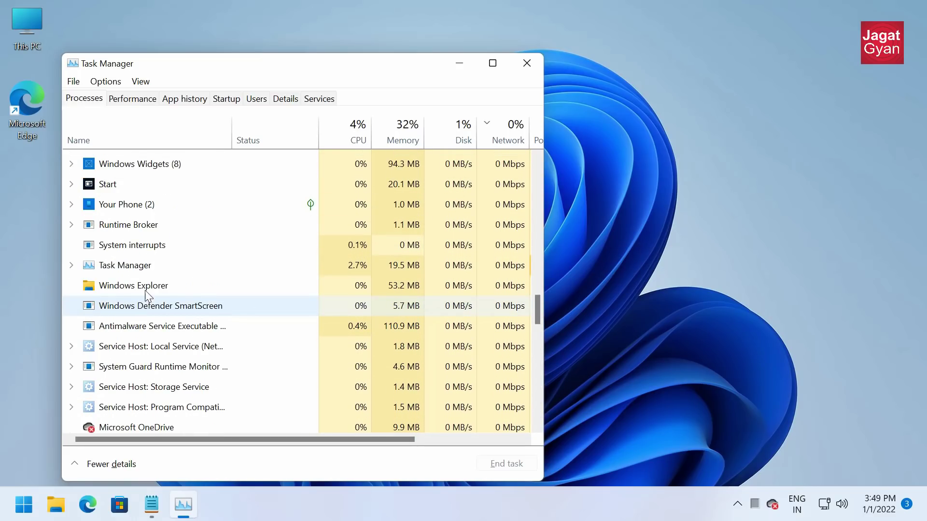
{"action": "right_click", "coordinate": [161, 287]}
{"action": "left_click", "coordinate": [189, 293]}
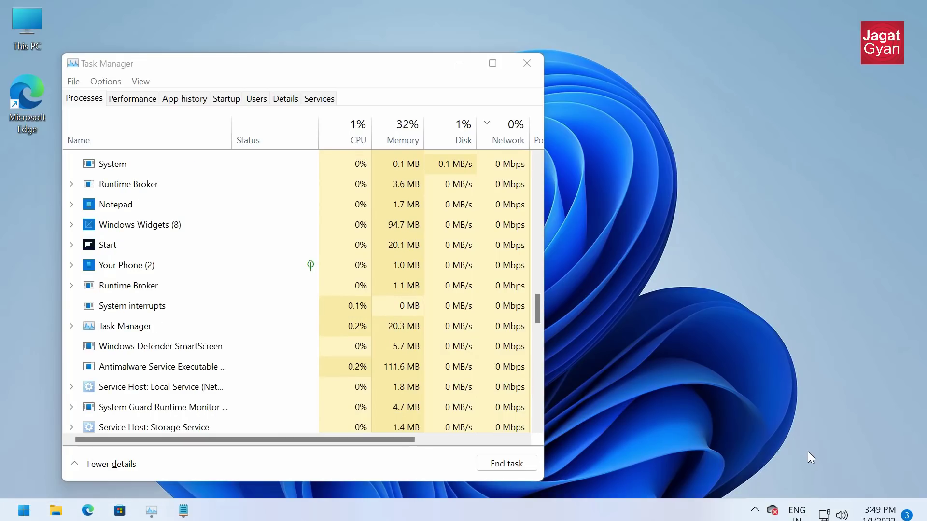
{"action": "mouse_move", "coordinate": [879, 517]}
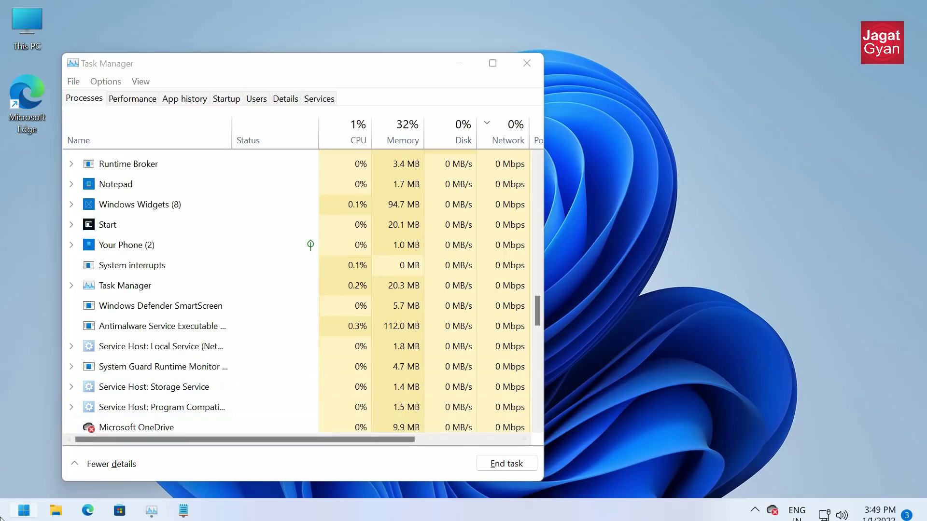
Search for "reg" and reopen Registry Editor, allowing it to make changes
{"action": "left_click", "coordinate": [1, 518]}
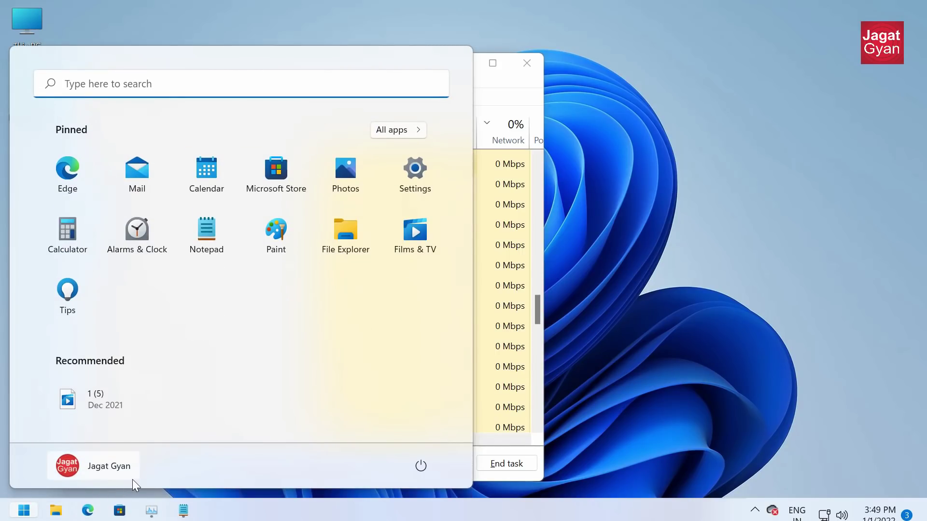
{"action": "type", "text": "reg"}
{"action": "key", "text": "Return"}
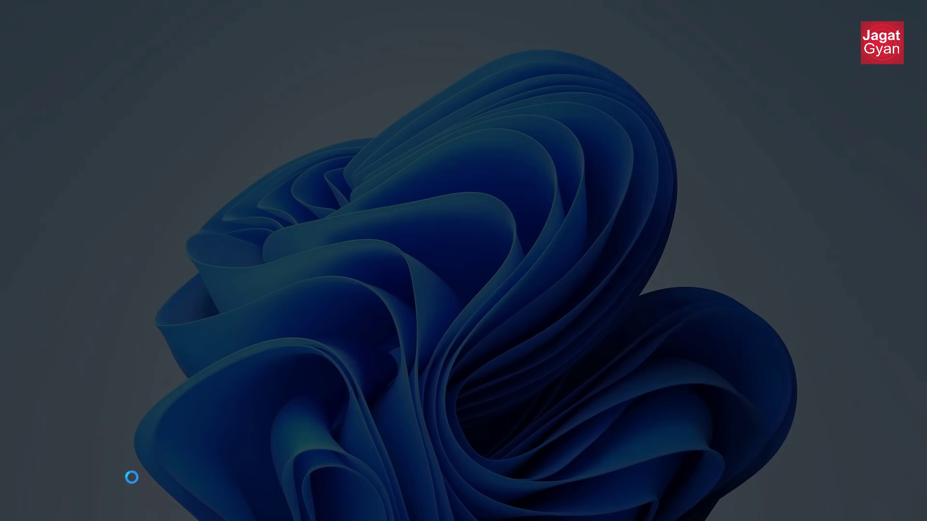
{"action": "left_click", "coordinate": [365, 362]}
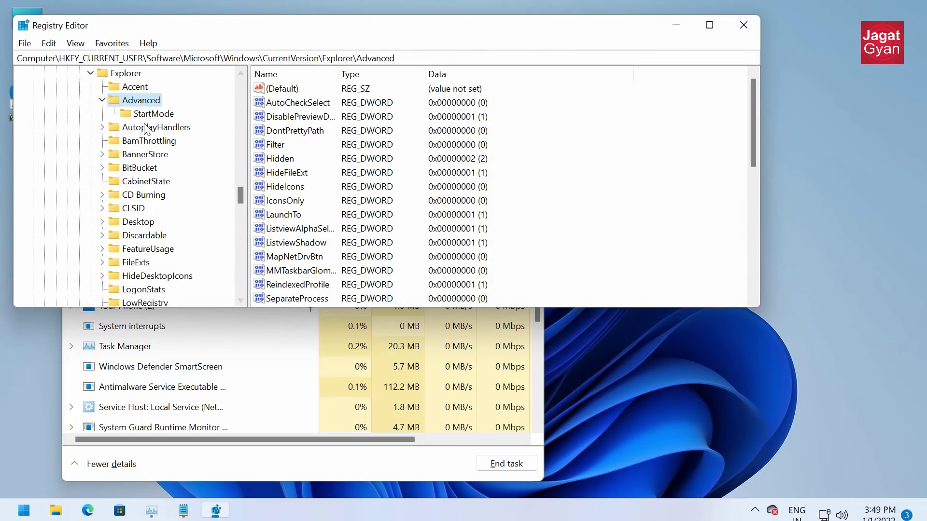
Set the value data of TaskbarSi to 1 in the Advanced key, and minimise Registry Editor
{"action": "left_click_drag", "start_coordinate": [752, 123], "coordinate": [746, 252]}
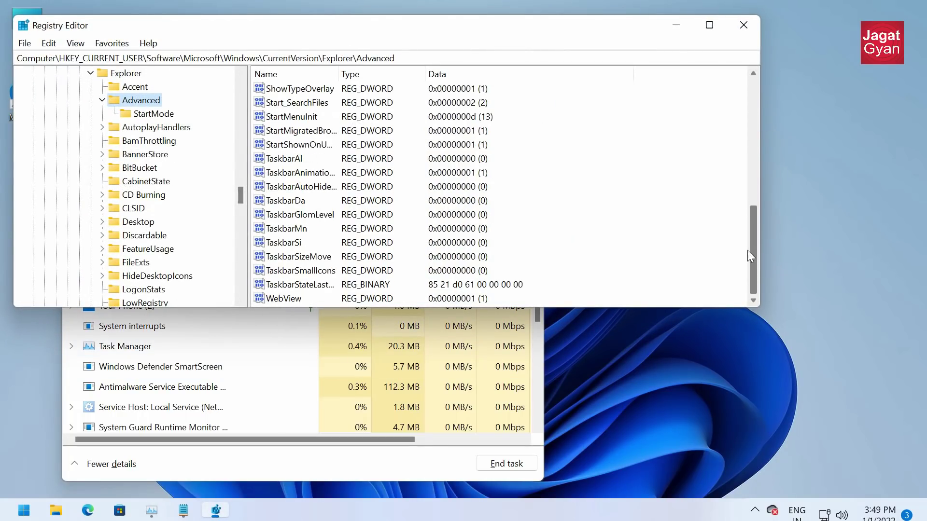
{"action": "double_click", "coordinate": [300, 244]}
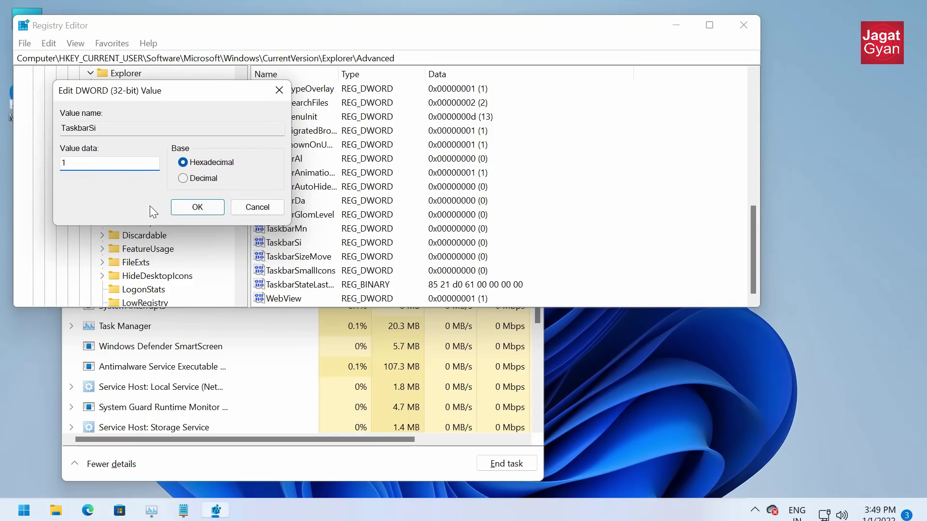
{"action": "type", "text": "1"}
{"action": "left_click", "coordinate": [206, 211]}
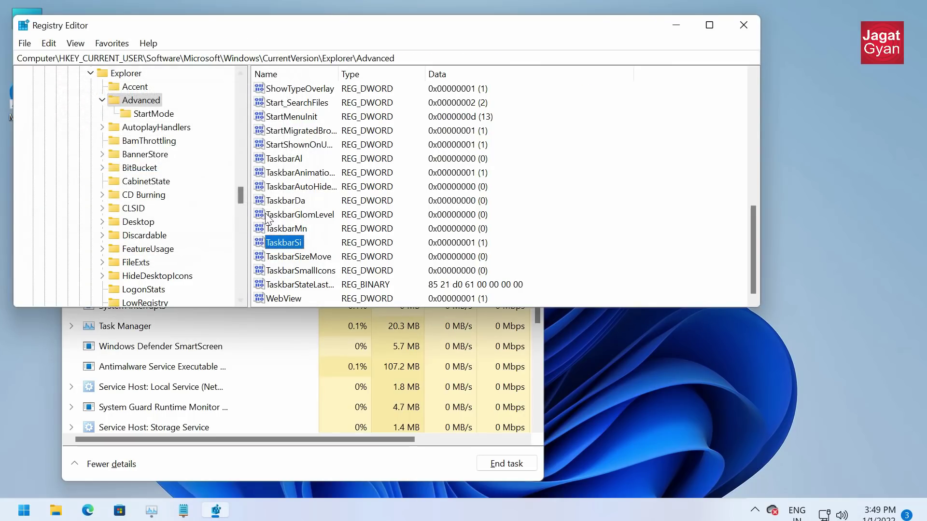
{"action": "left_click", "coordinate": [681, 32]}
Restart the Windows Explorer process from Task Manager's process list, and minimise Task Manager
{"action": "scroll", "coordinate": [535, 317], "scroll_direction": "down", "scroll_amount": 1}
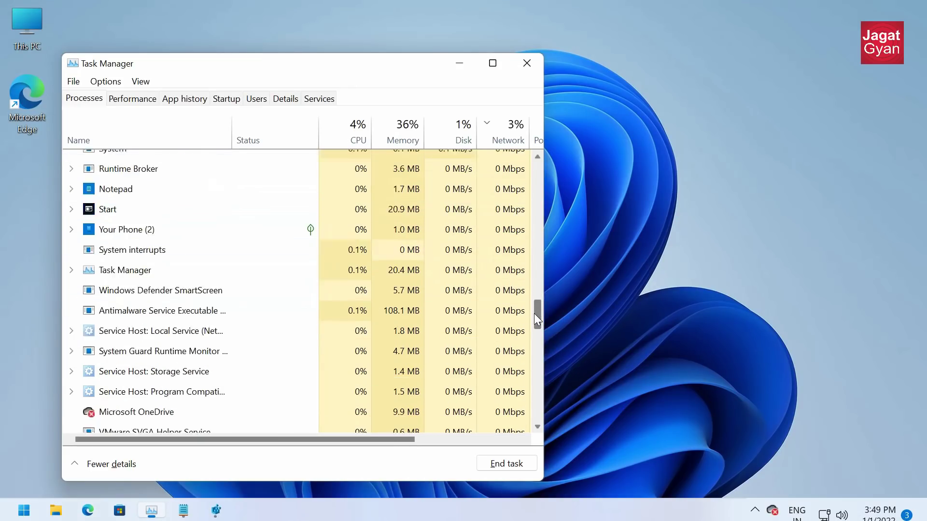
{"action": "left_click_drag", "start_coordinate": [535, 313], "coordinate": [527, 163]}
{"action": "right_click", "coordinate": [167, 221]}
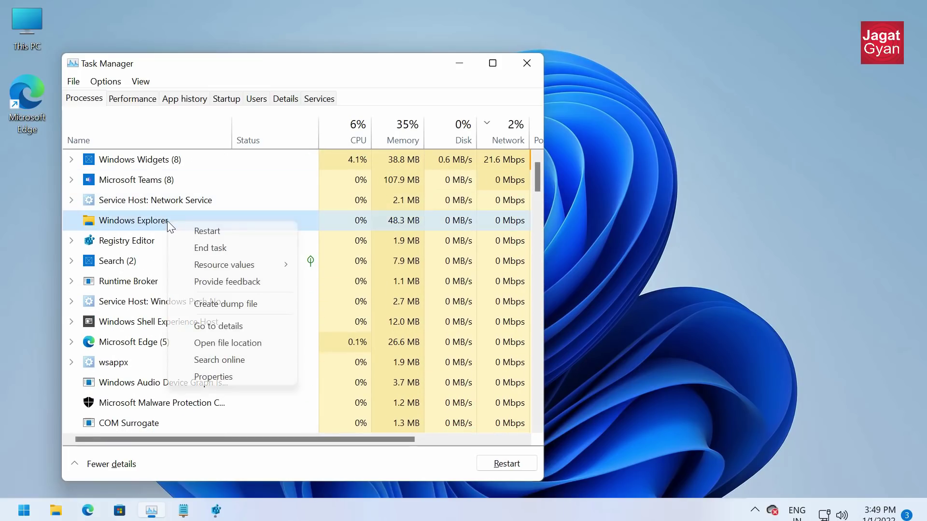
{"action": "left_click", "coordinate": [196, 232]}
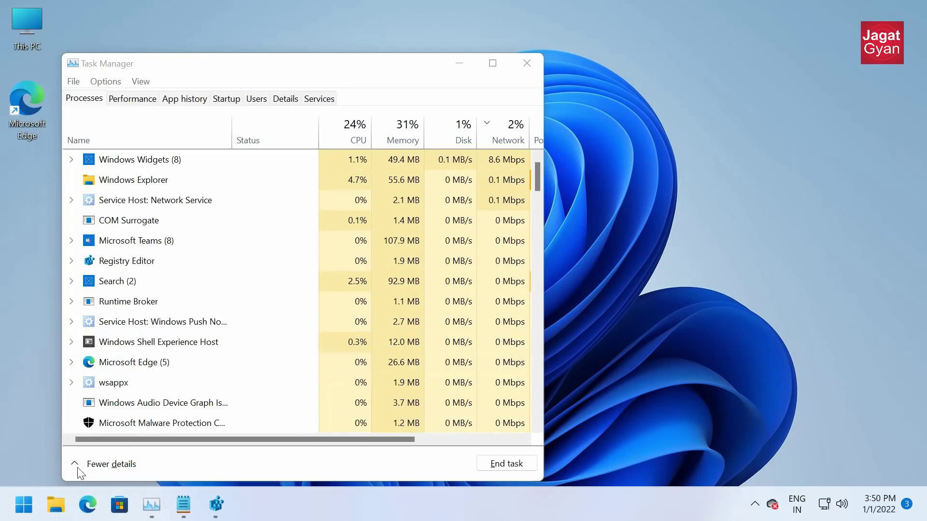
{"action": "left_click", "coordinate": [459, 64]}
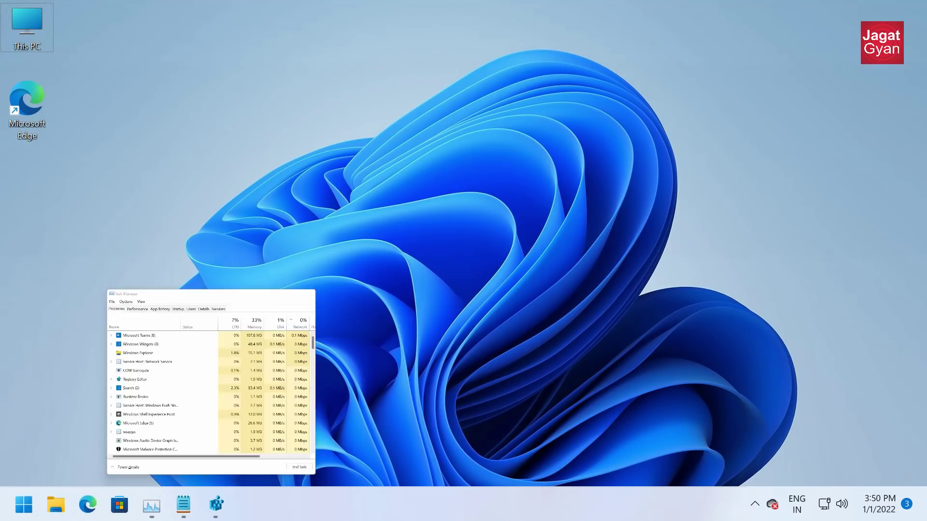
Switch to Microsoft Edge, download Windows 10 default wallpaper.jpg from its Google Drive page and open the downloaded file
{"action": "left_click", "coordinate": [96, 503]}
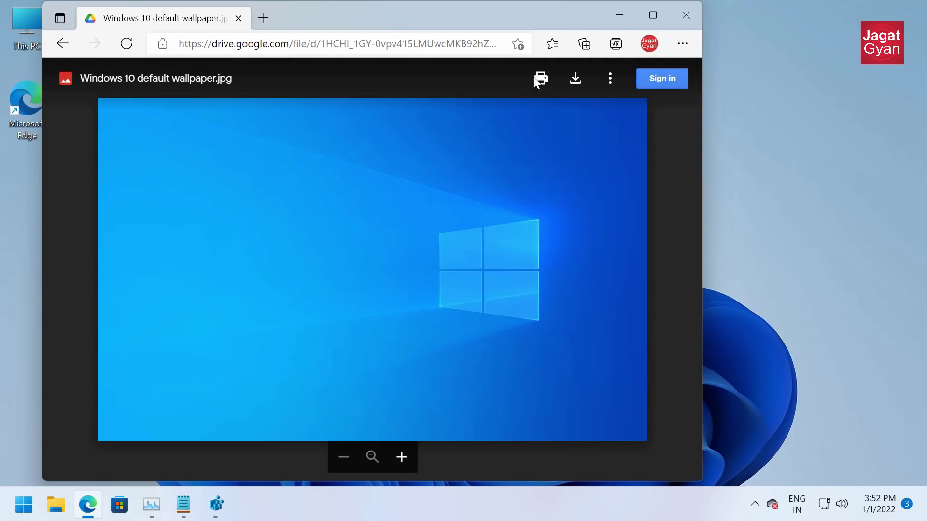
{"action": "left_click", "coordinate": [574, 85]}
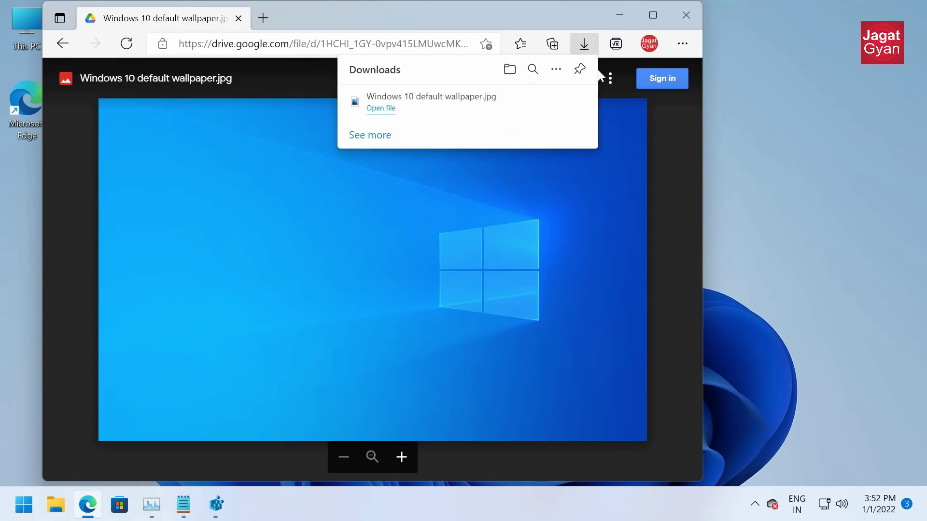
{"action": "left_click", "coordinate": [378, 118]}
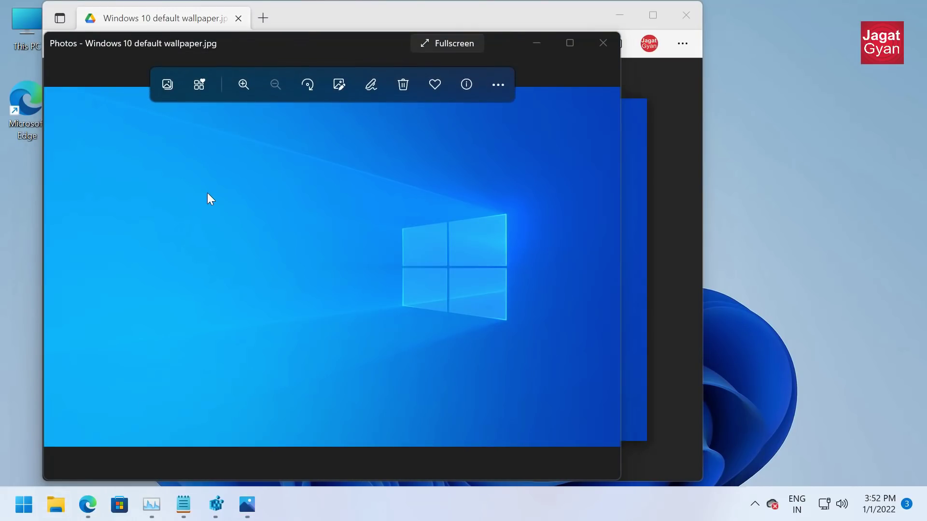
Open the Windows 10 default wallpaper image from the Downloads folder in File Explorer and set it as the desktop background
{"action": "key", "text": "super+e"}
{"action": "left_click", "coordinate": [244, 238]}
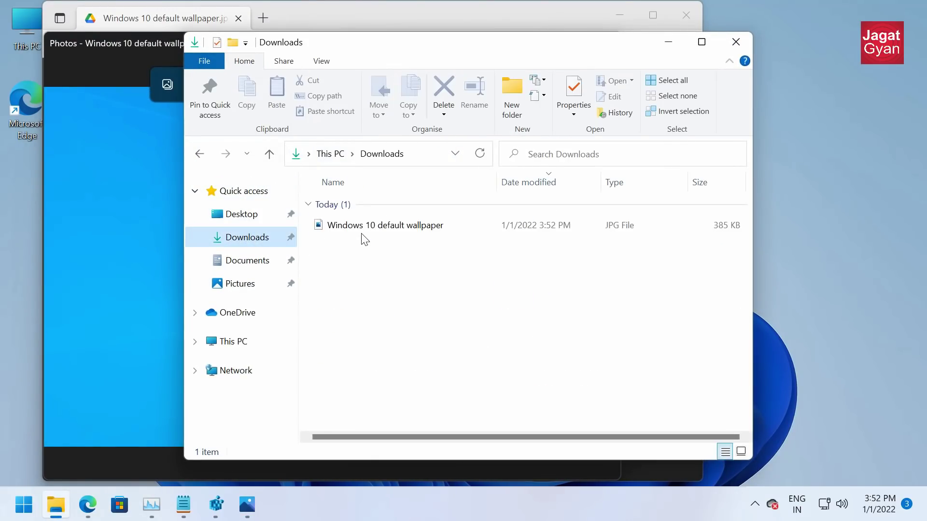
{"action": "left_click", "coordinate": [363, 228]}
{"action": "key", "text": "Return"}
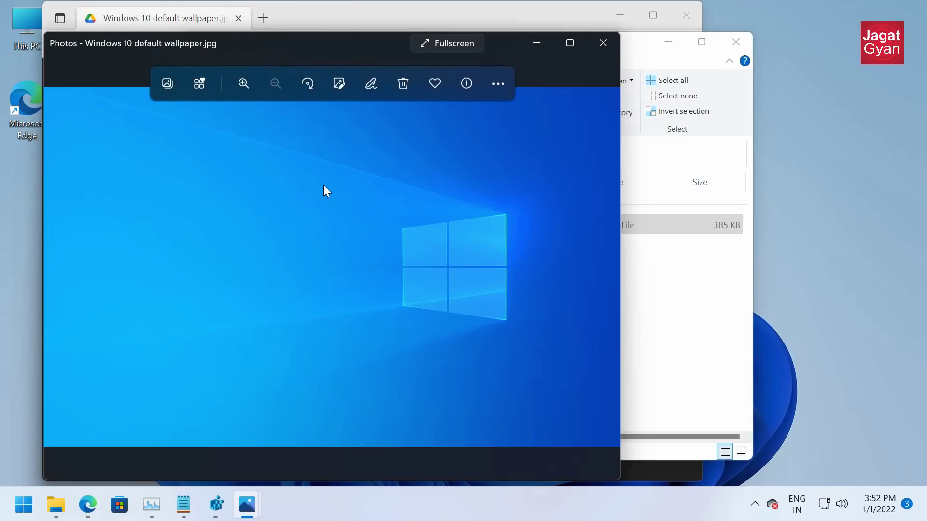
{"action": "right_click", "coordinate": [312, 197]}
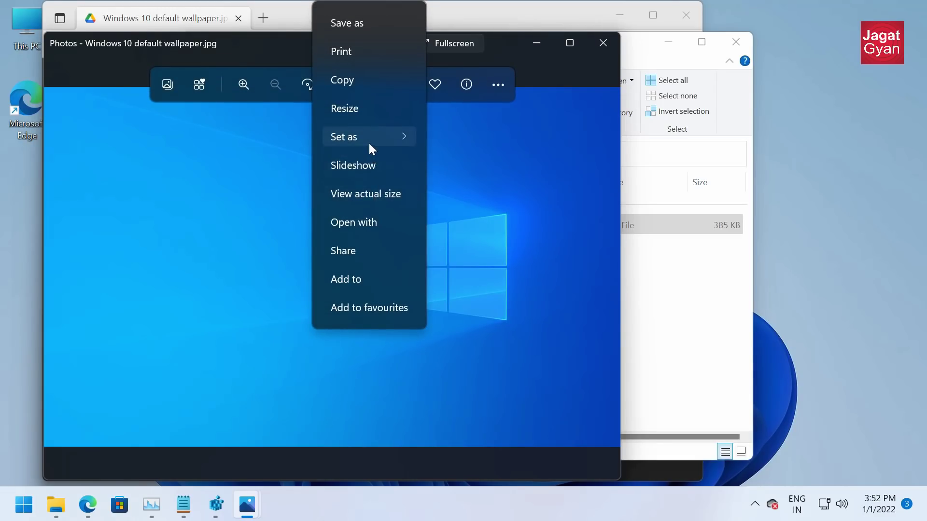
{"action": "mouse_move", "coordinate": [369, 140]}
{"action": "left_click", "coordinate": [491, 176]}
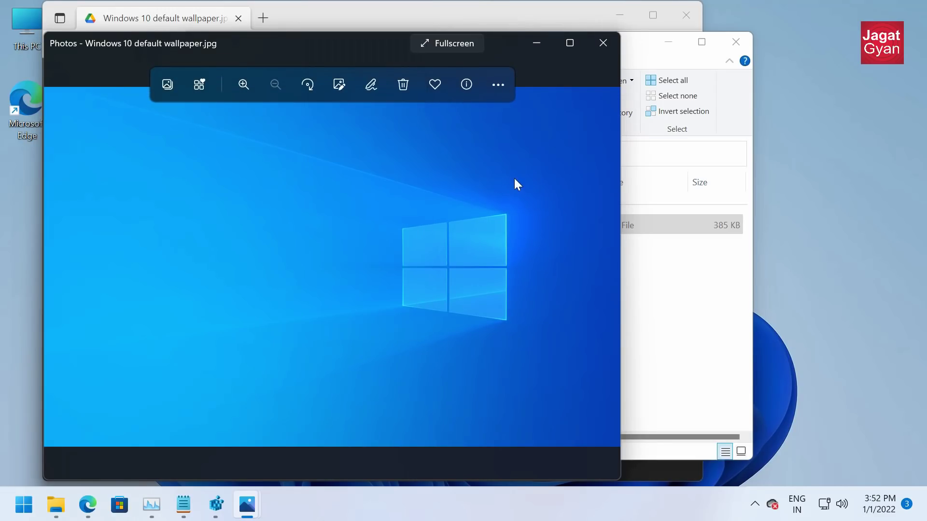
Close the Downloads folder, Microsoft Edge and Photos windows to reveal the desktop
{"action": "left_click", "coordinate": [748, 52]}
{"action": "left_click", "coordinate": [746, 48]}
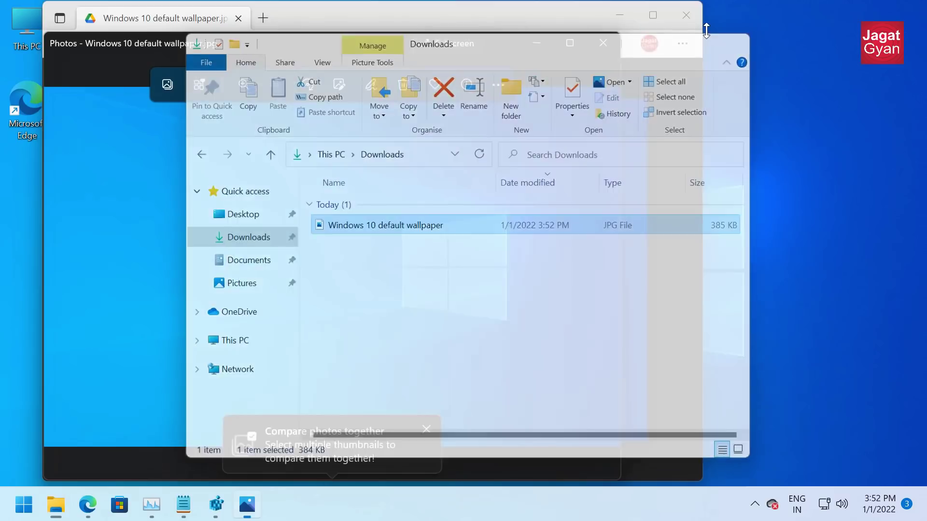
{"action": "left_click", "coordinate": [686, 16]}
{"action": "left_click", "coordinate": [598, 46]}
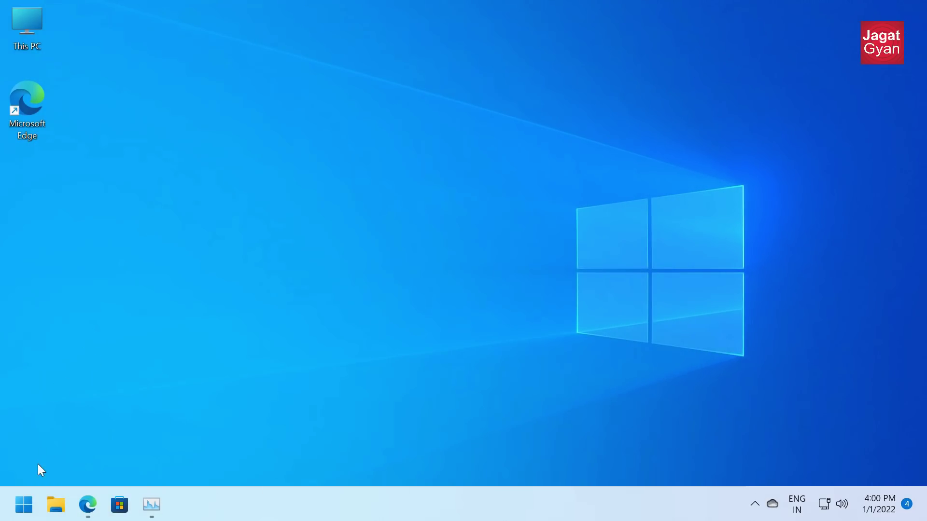
View the current Start menu, and bring up Stardock's Start11 product page in Microsoft Edge
{"action": "left_click", "coordinate": [25, 505]}
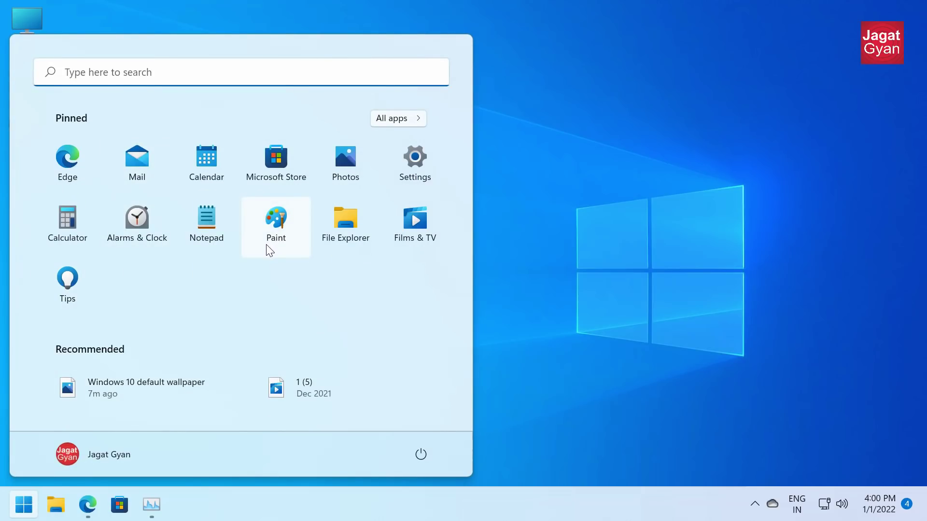
{"action": "left_click", "coordinate": [99, 509]}
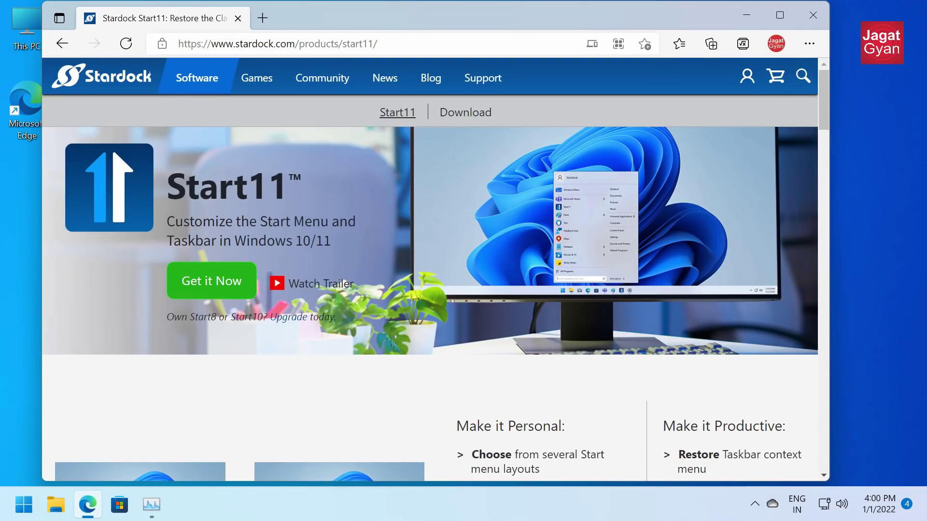
Examine the Start11 product page's features, Start menu styles and Screenshots section, and minimize the browser window
{"action": "scroll", "coordinate": [563, 366], "scroll_direction": "down", "scroll_amount": 15}
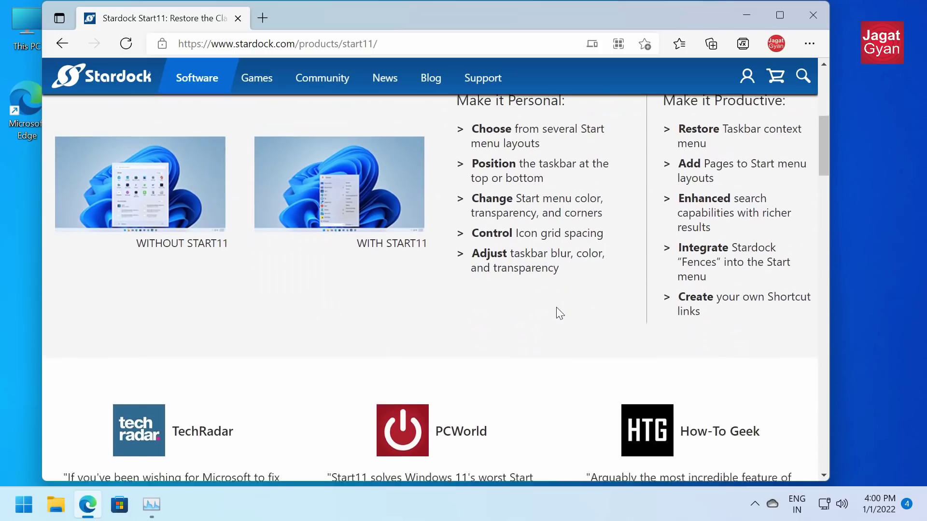
{"action": "scroll", "coordinate": [598, 279], "scroll_direction": "up", "scroll_amount": 3}
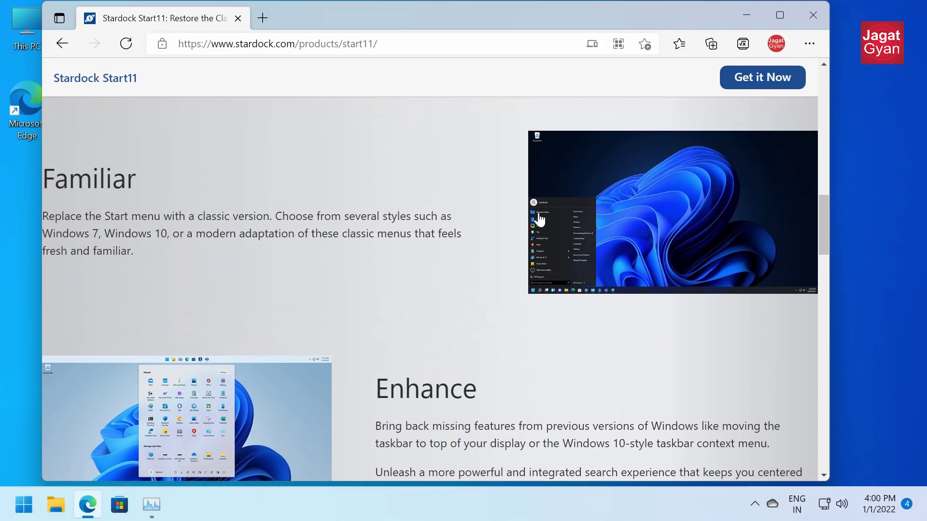
{"action": "scroll", "coordinate": [511, 268], "scroll_direction": "down", "scroll_amount": 9}
{"action": "scroll", "coordinate": [474, 268], "scroll_direction": "down", "scroll_amount": 10}
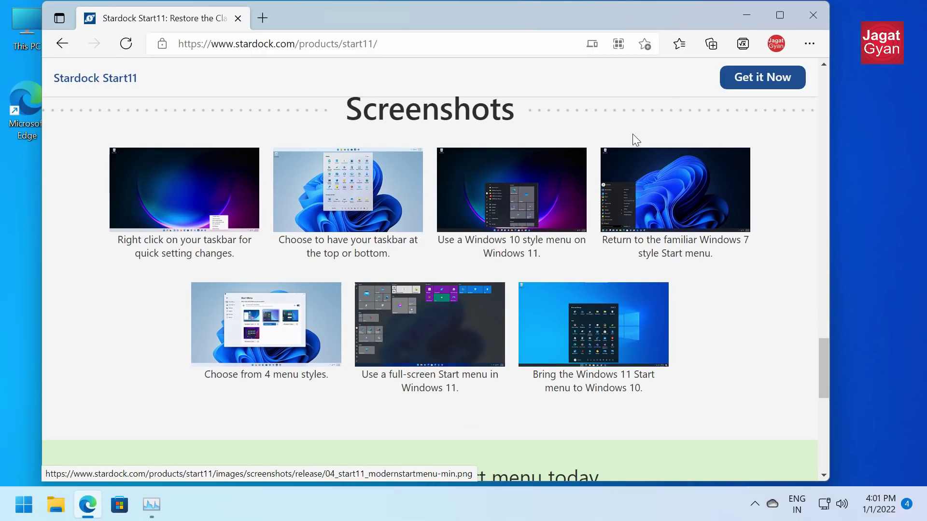
{"action": "left_click", "coordinate": [744, 18]}
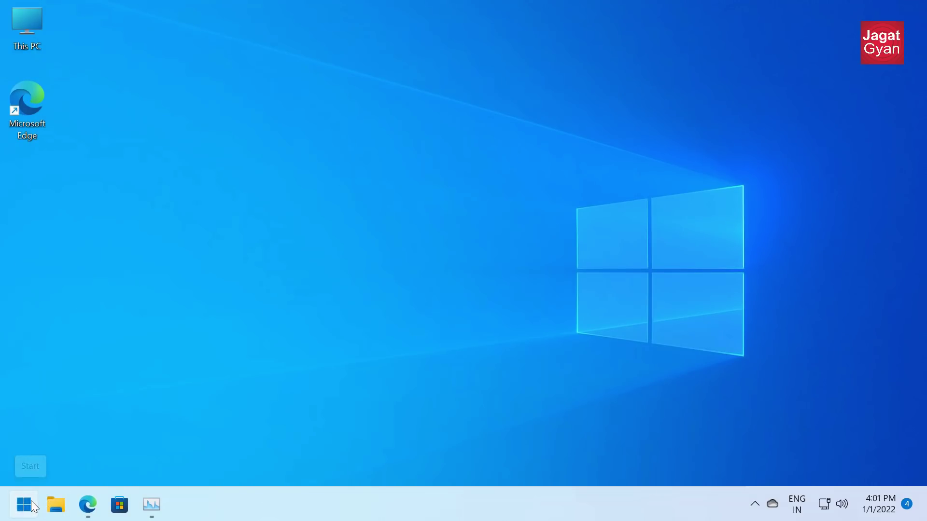
Check the Start menu layout and the ribbon in File Explorer's This PC window, and briefly bring back the Start11 page
{"action": "left_click", "coordinate": [31, 500]}
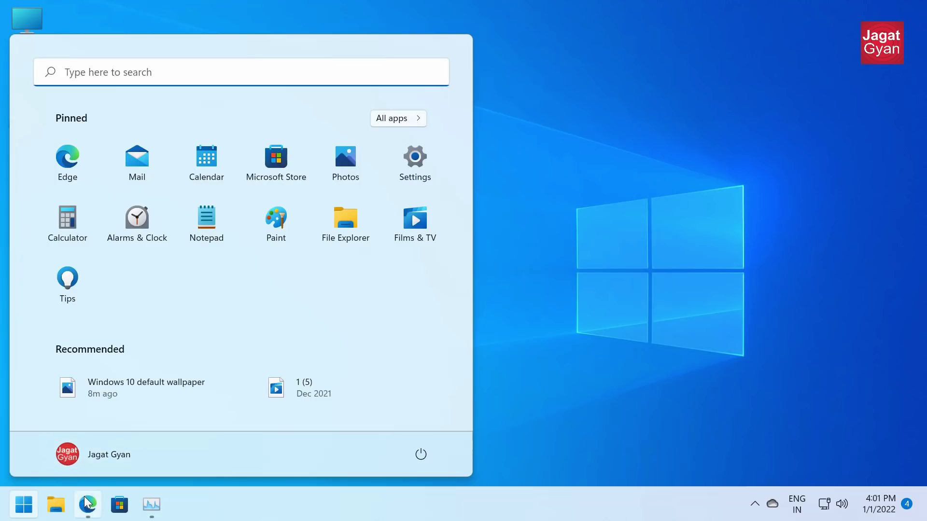
{"action": "mouse_move", "coordinate": [86, 502]}
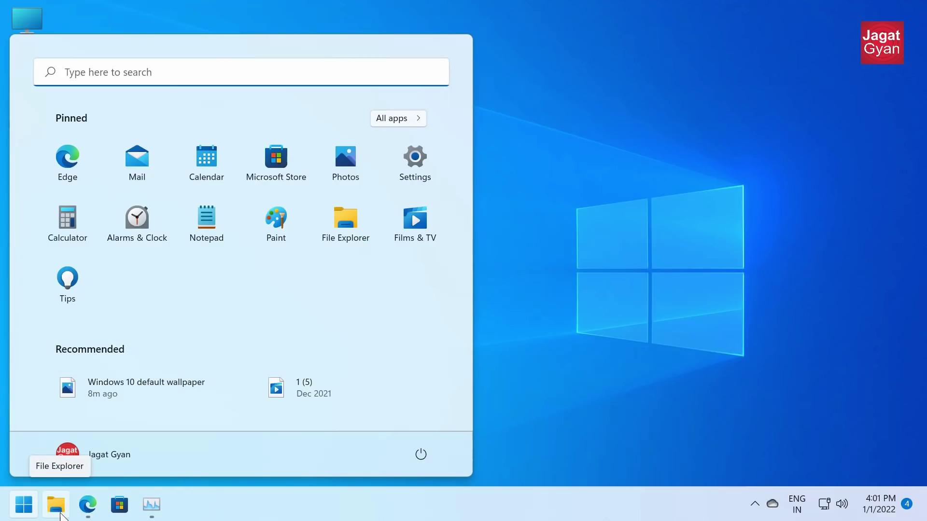
{"action": "left_click", "coordinate": [60, 514]}
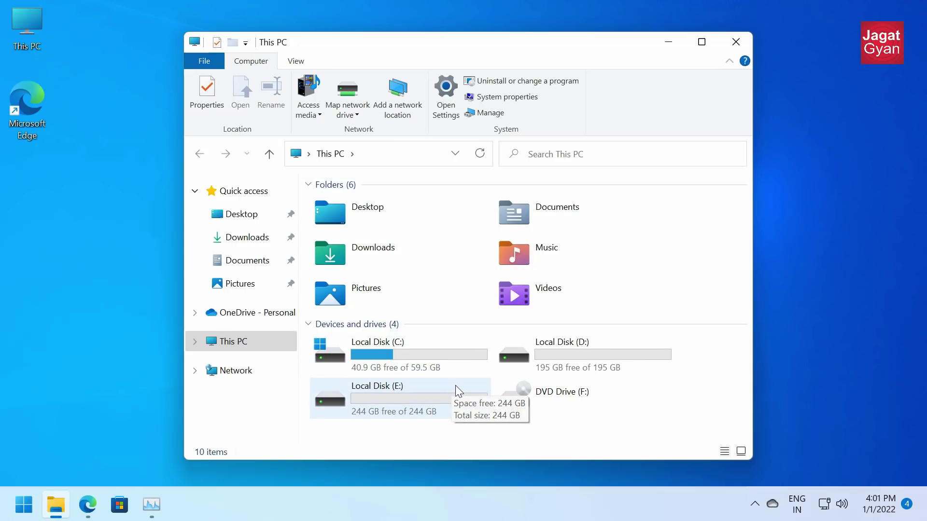
{"action": "left_click", "coordinate": [742, 47]}
{"action": "left_click", "coordinate": [15, 505]}
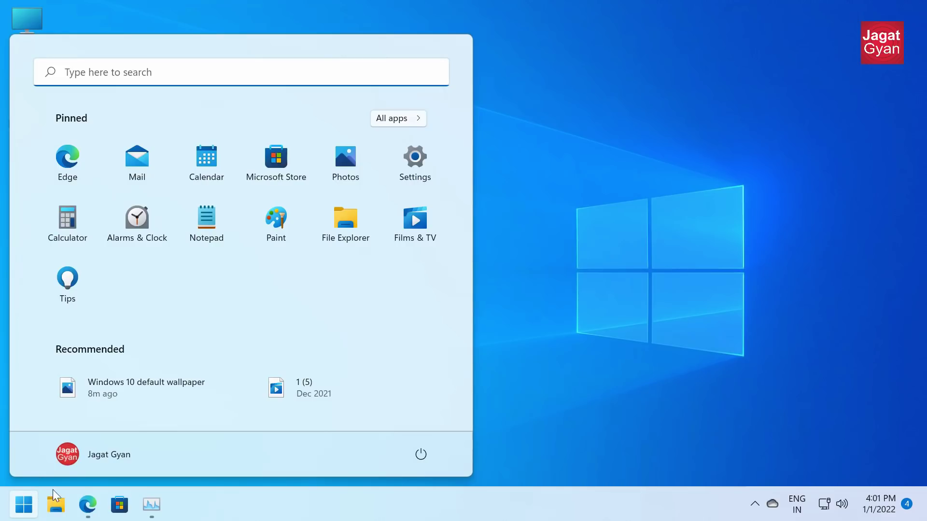
{"action": "left_click", "coordinate": [86, 507]}
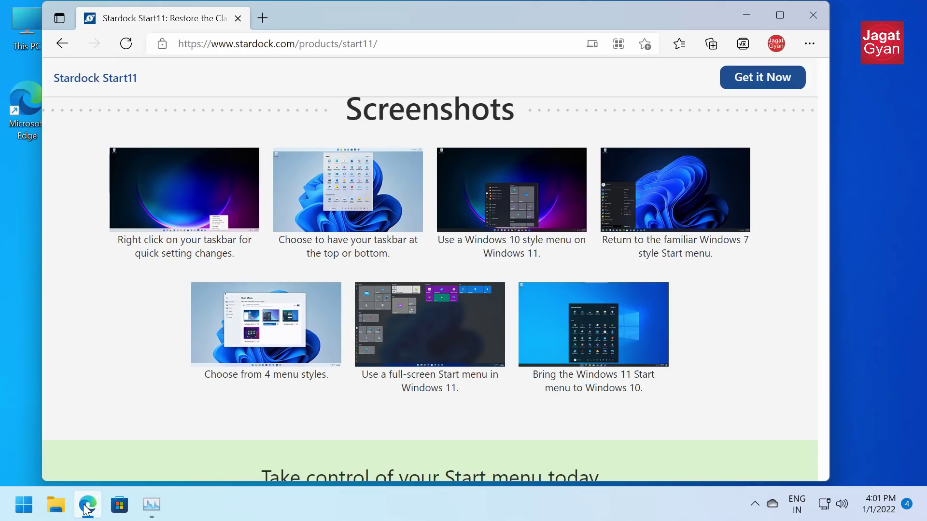
{"action": "left_click", "coordinate": [84, 506]}
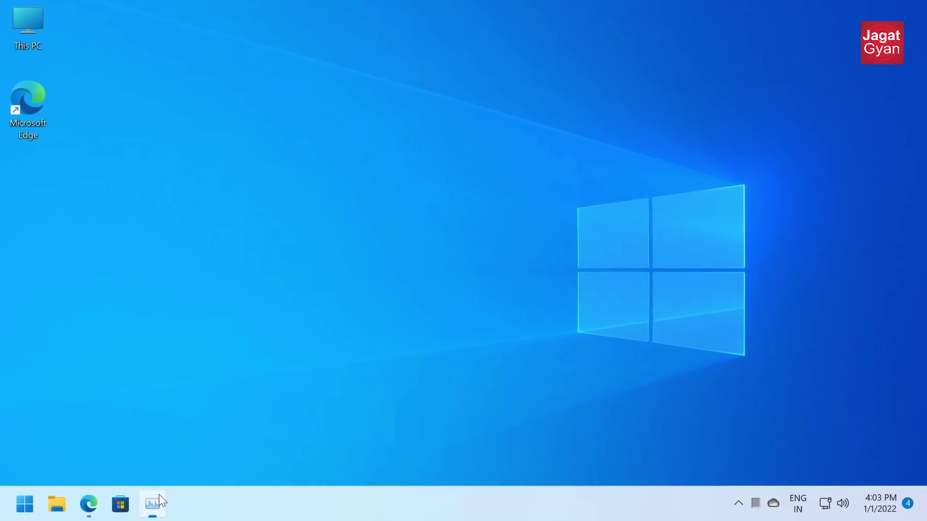
Restore and close the Task Manager and Microsoft Edge windows to leave a clear desktop
{"action": "left_click", "coordinate": [159, 497]}
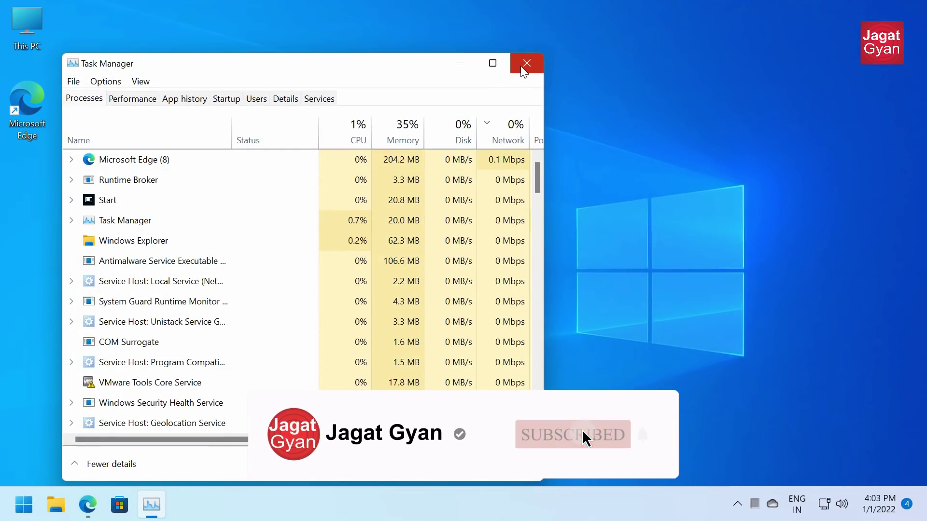
{"action": "left_click", "coordinate": [525, 68]}
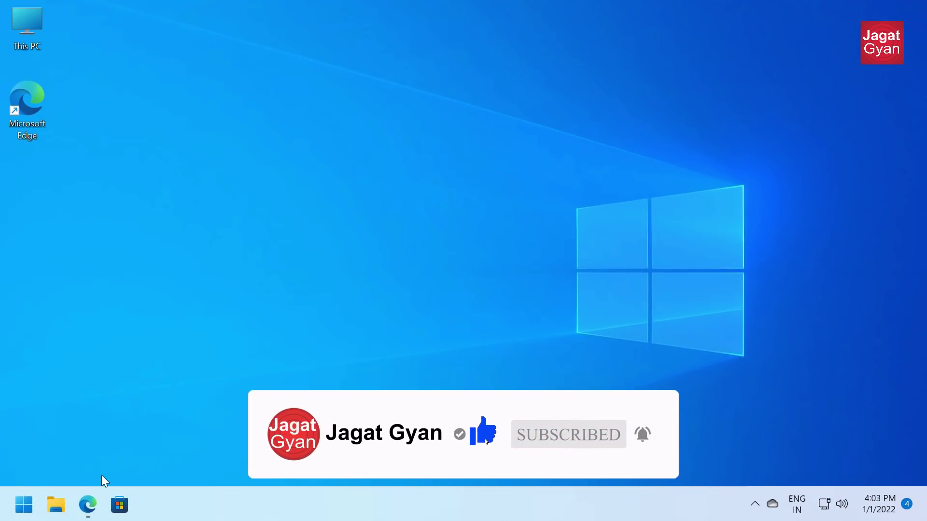
{"action": "left_click", "coordinate": [88, 505]}
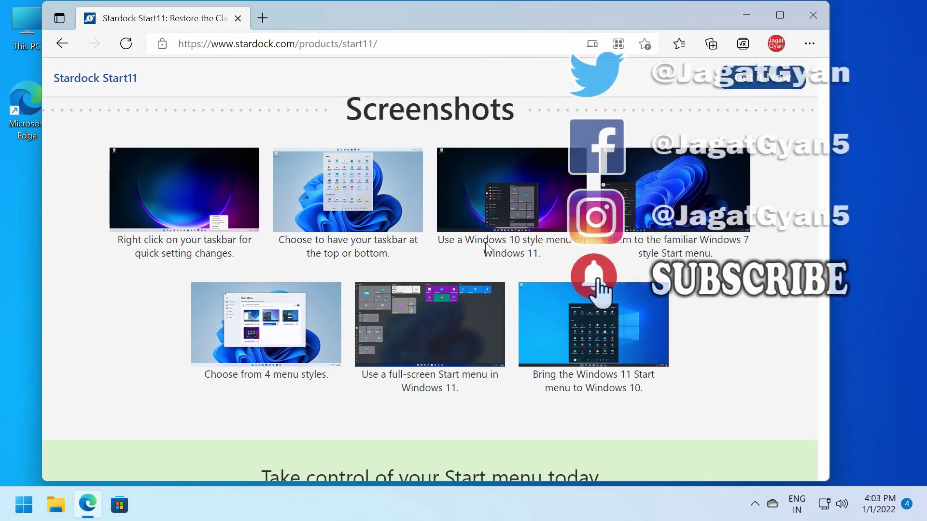
{"action": "left_click", "coordinate": [806, 21]}
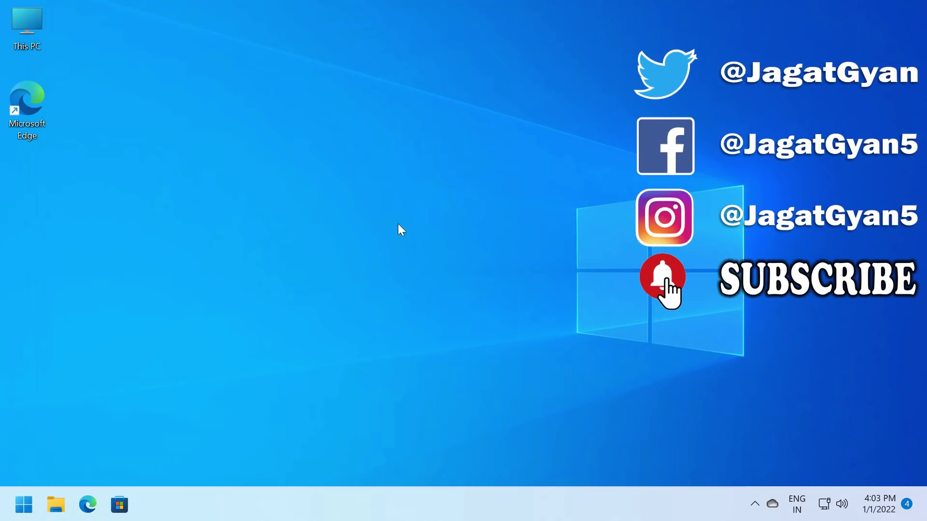